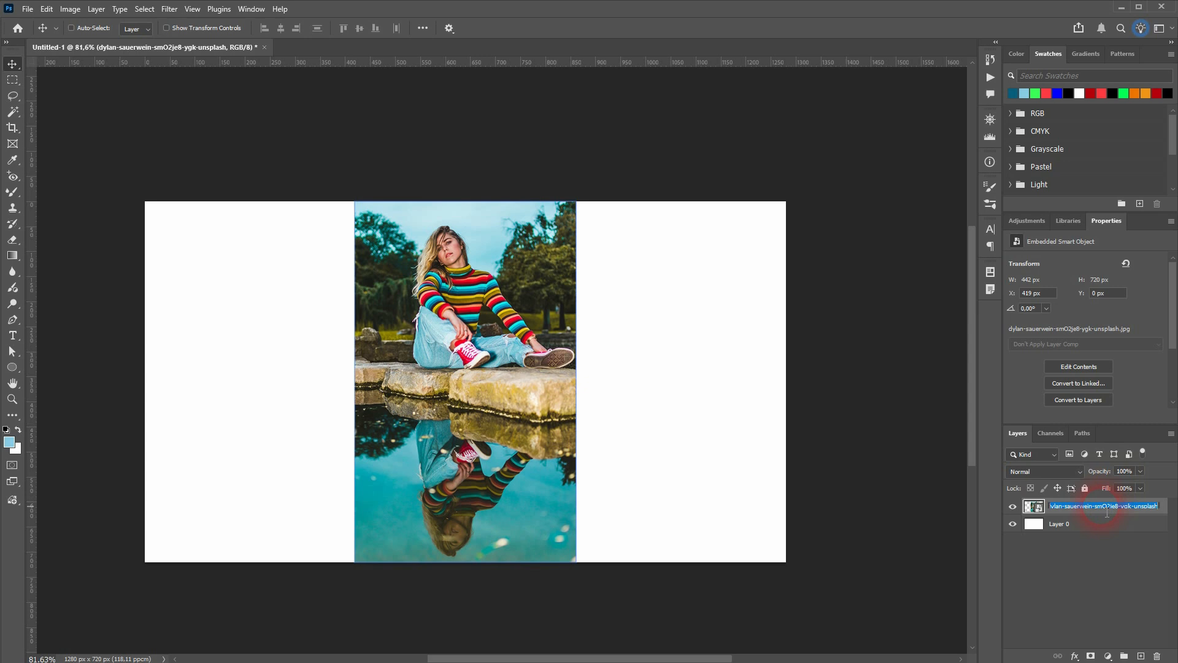
- Rename the photo layer as Original
text(Original)
click(1107, 511)
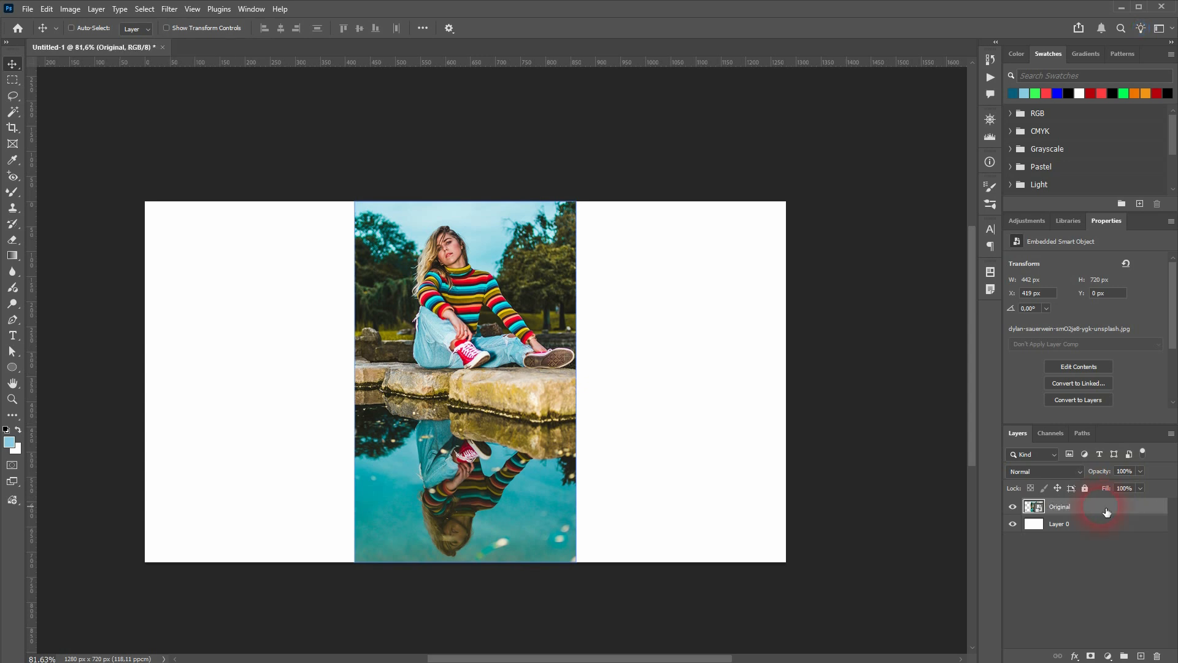
- Duplicate the Original layer and move the original beneath Layer 0
key(ctrl+j)
drag(1078, 524, 1079, 552)
click(1078, 523)
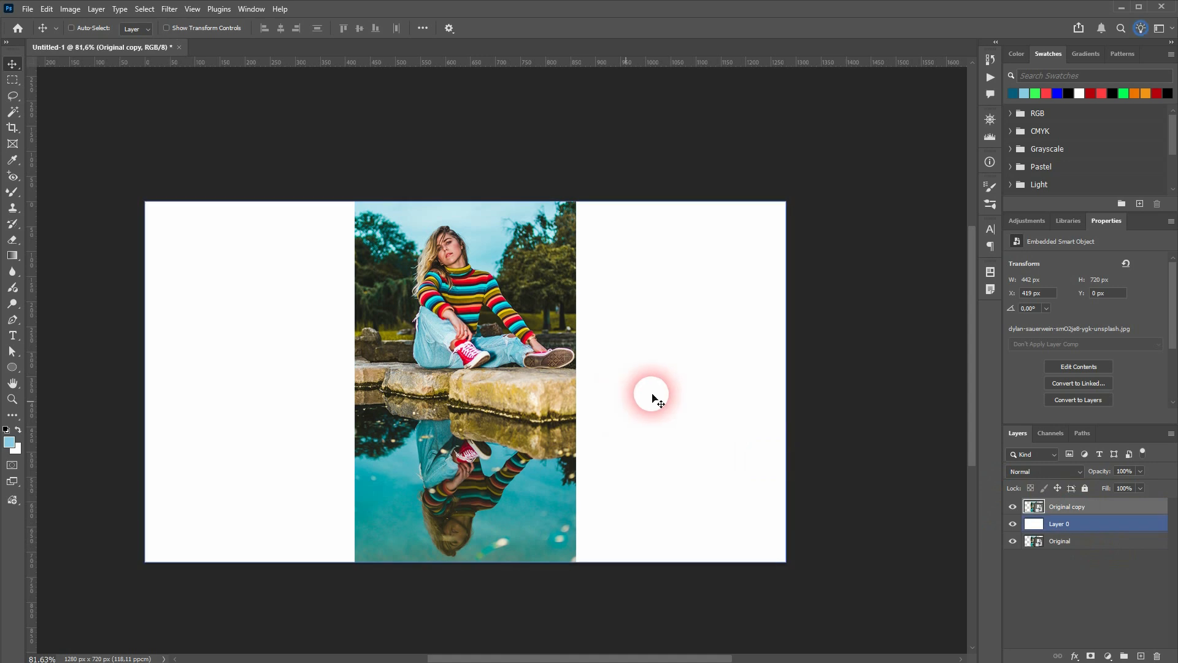
- Remove the background from the Original copy layer and hide the contextual task bar
right_click(821, 265)
click(564, 611)
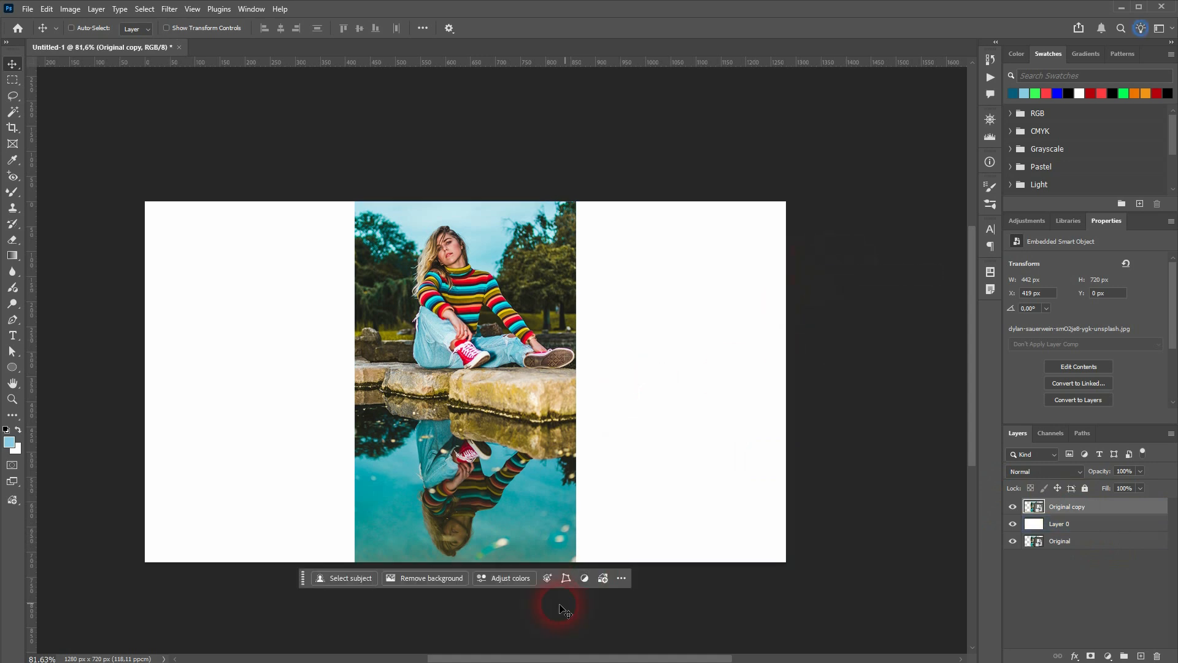
click(429, 578)
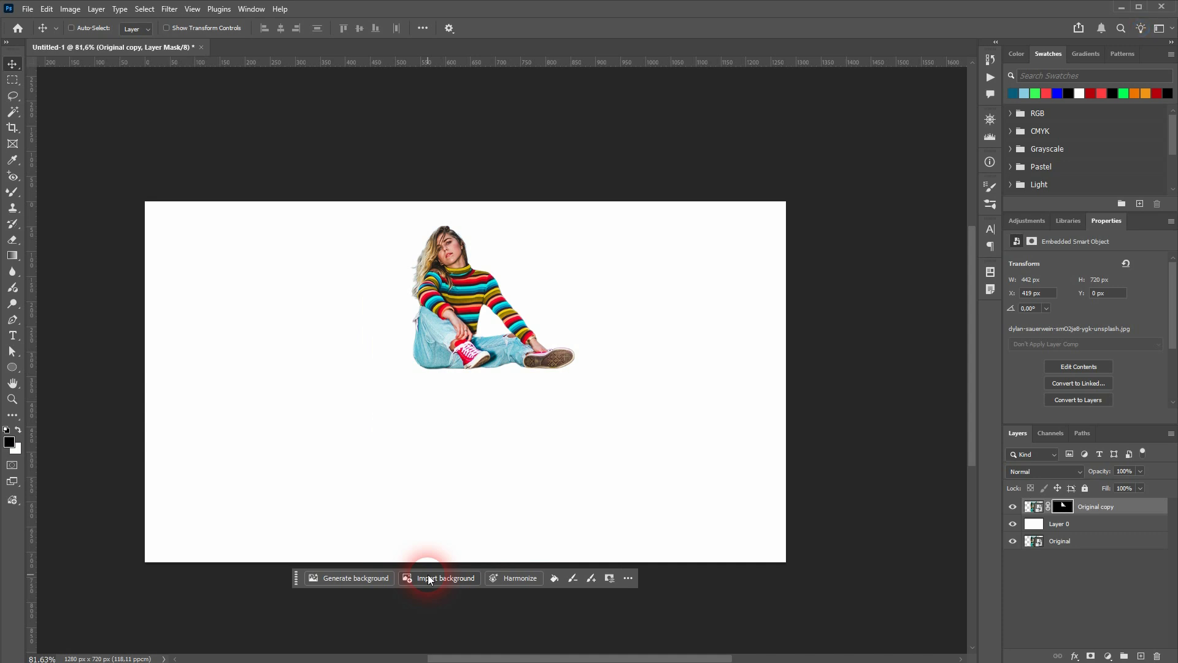
click(627, 583)
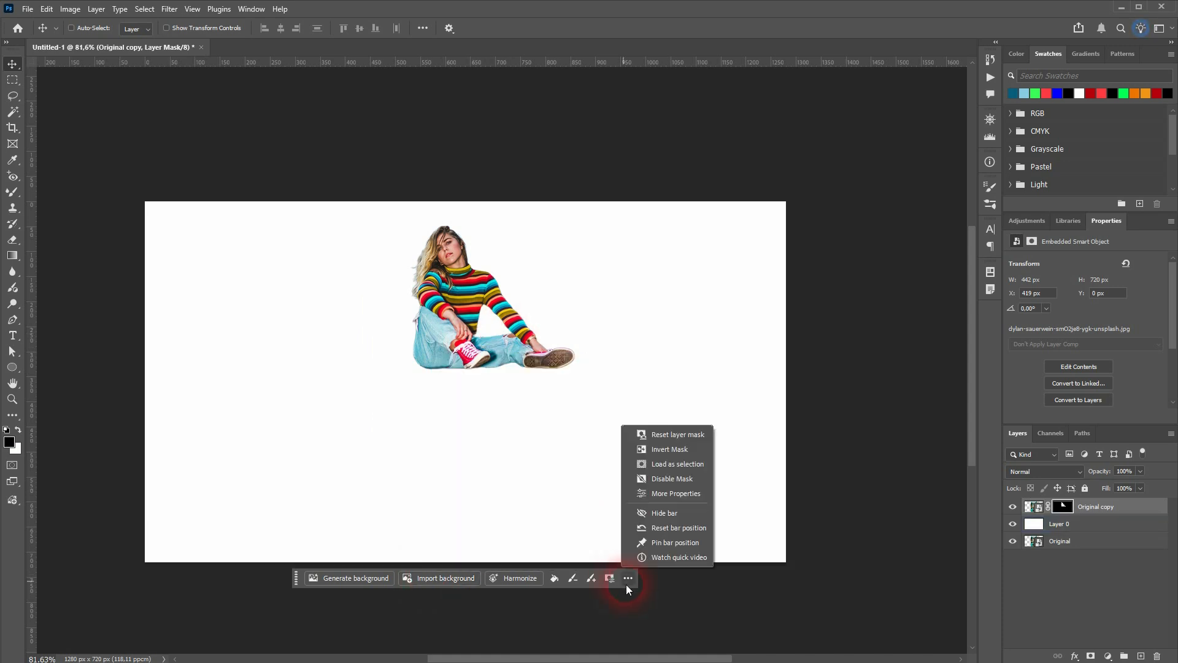
click(662, 512)
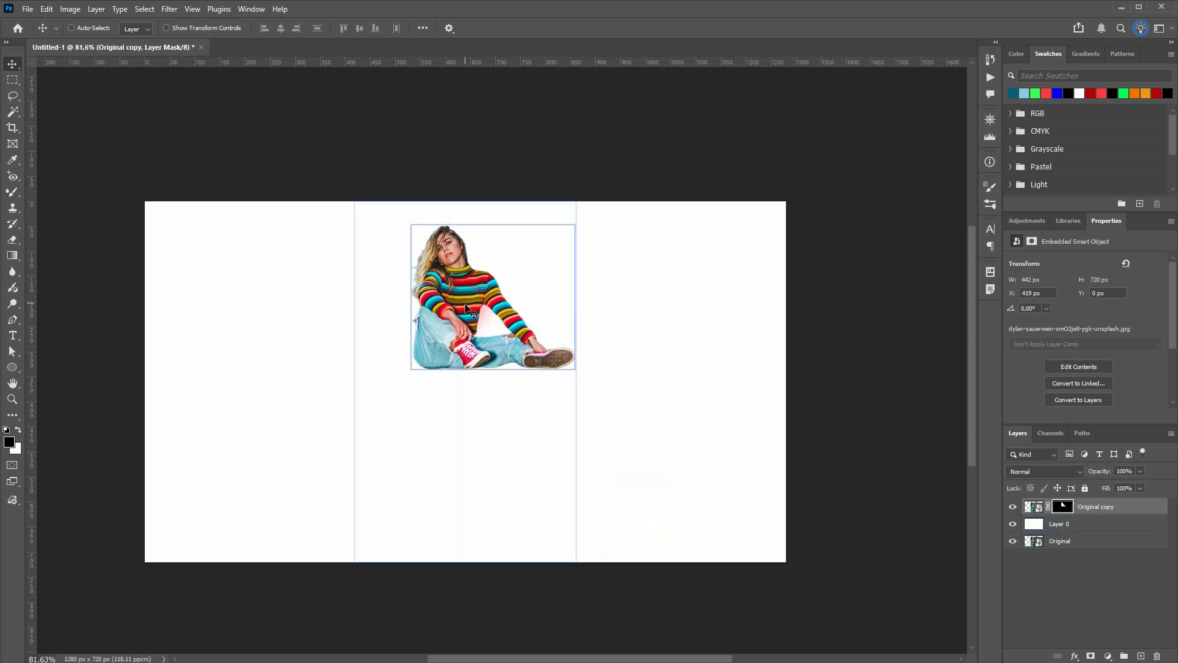
- Rasterize the Original copy layer and apply its layer mask
click(1034, 507)
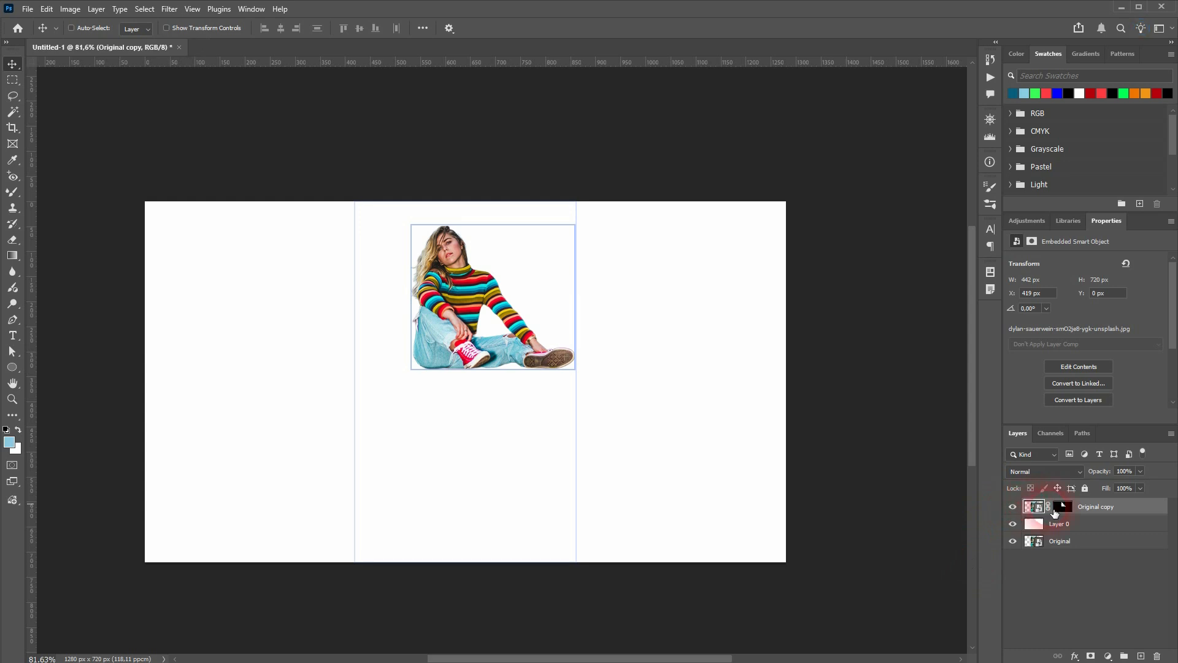
right_click(1034, 511)
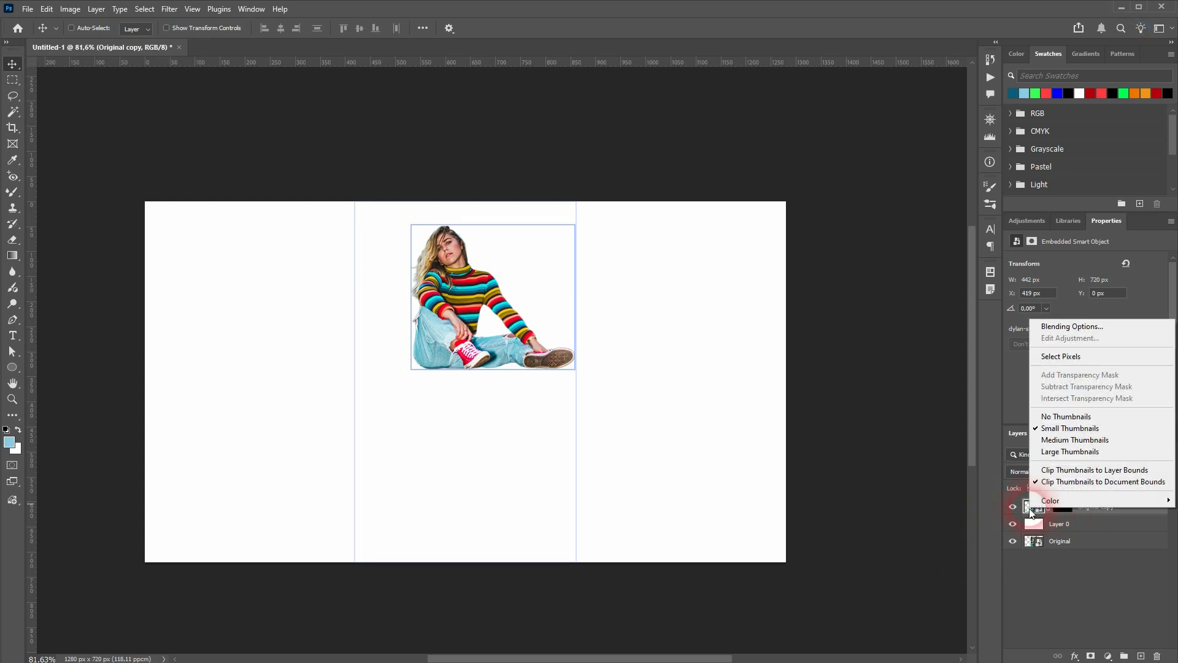
click(1096, 516)
right_click(1132, 504)
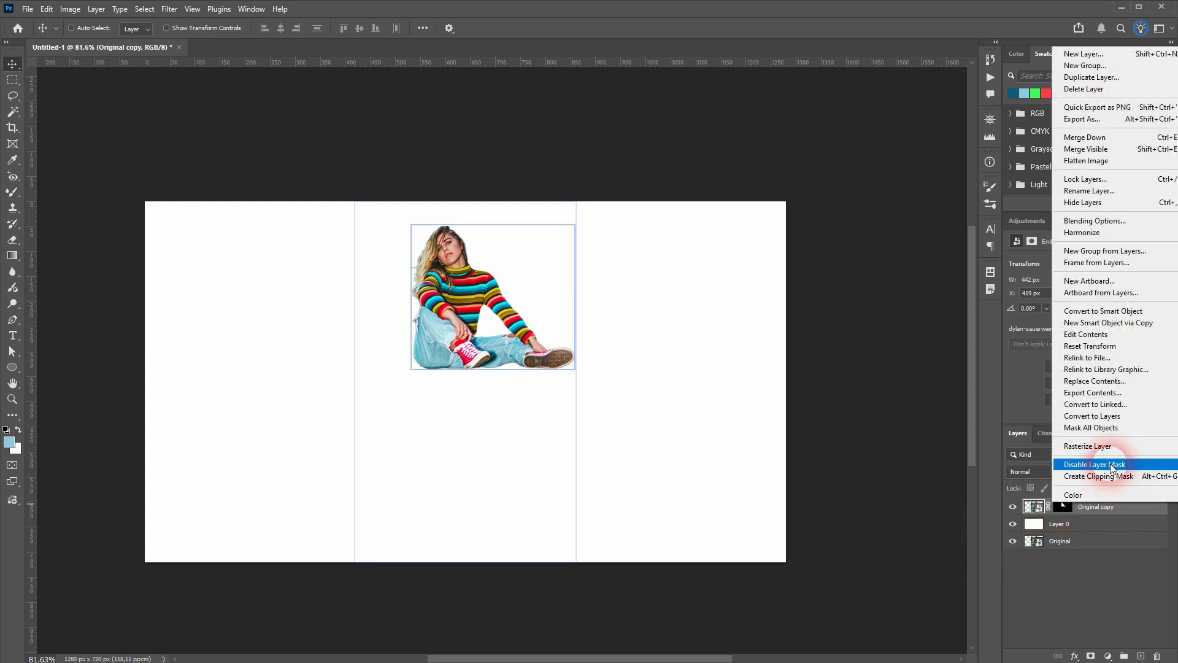
click(1104, 447)
right_click(1065, 507)
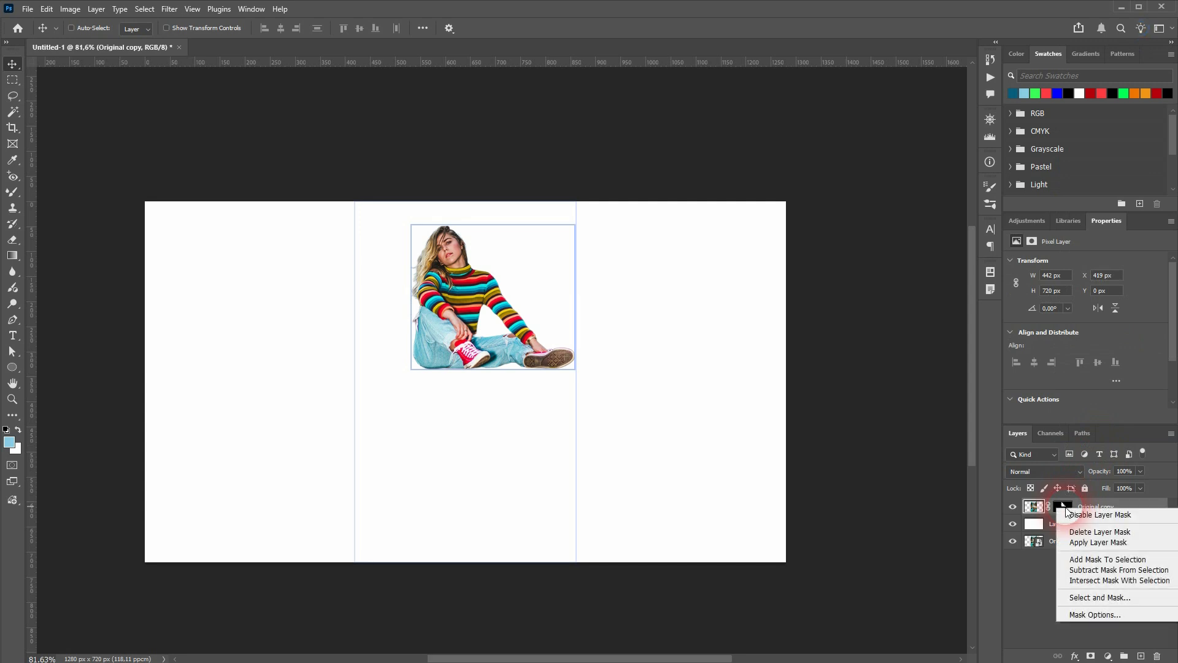
click(1098, 542)
- Scale the woman cutout up to about 775 × 685 px and move it to about X 346 px, Y 45 px
click(1078, 541)
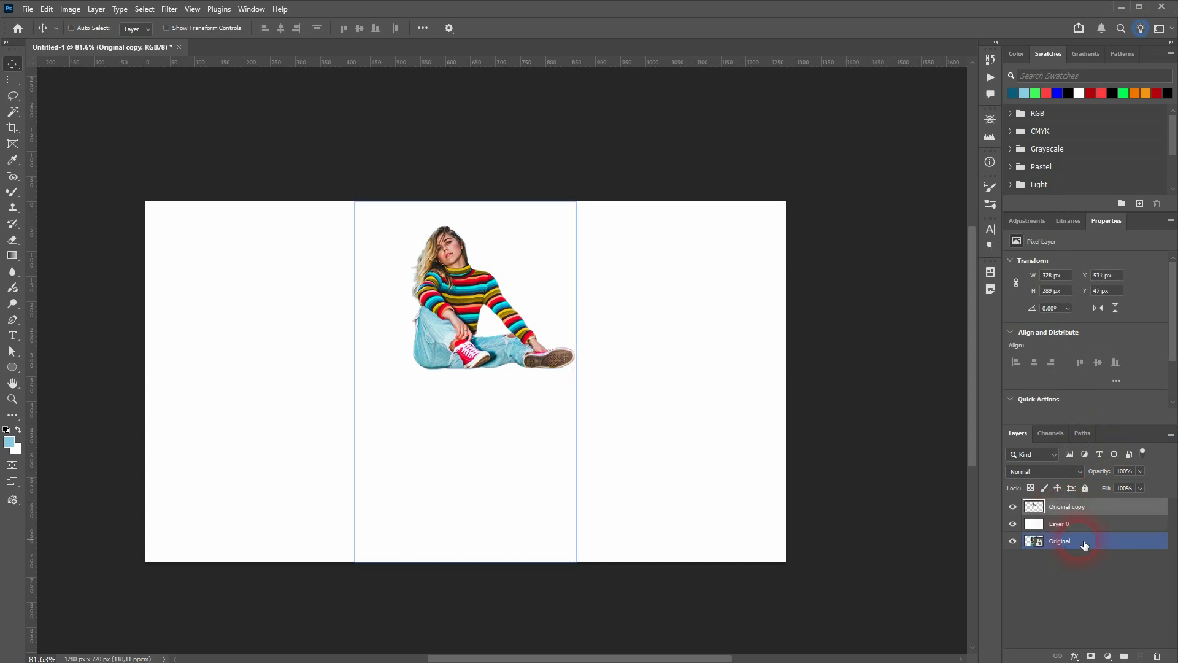
click(532, 373)
key(ctrl+t)
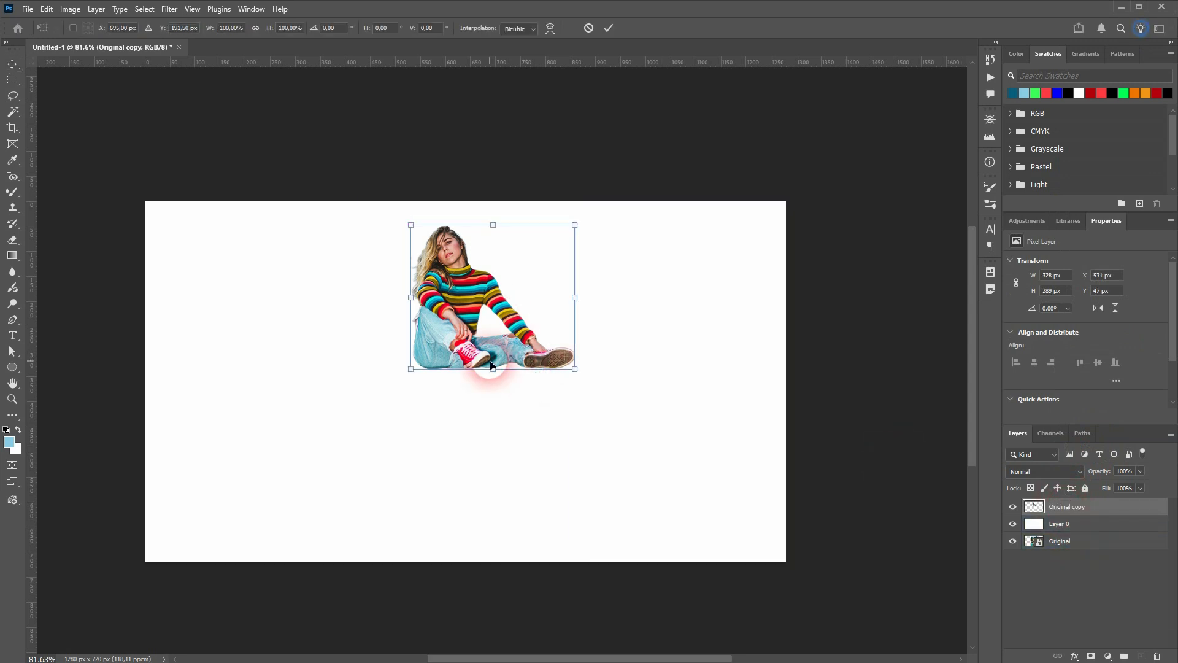
drag(497, 372, 498, 571)
key(Return)
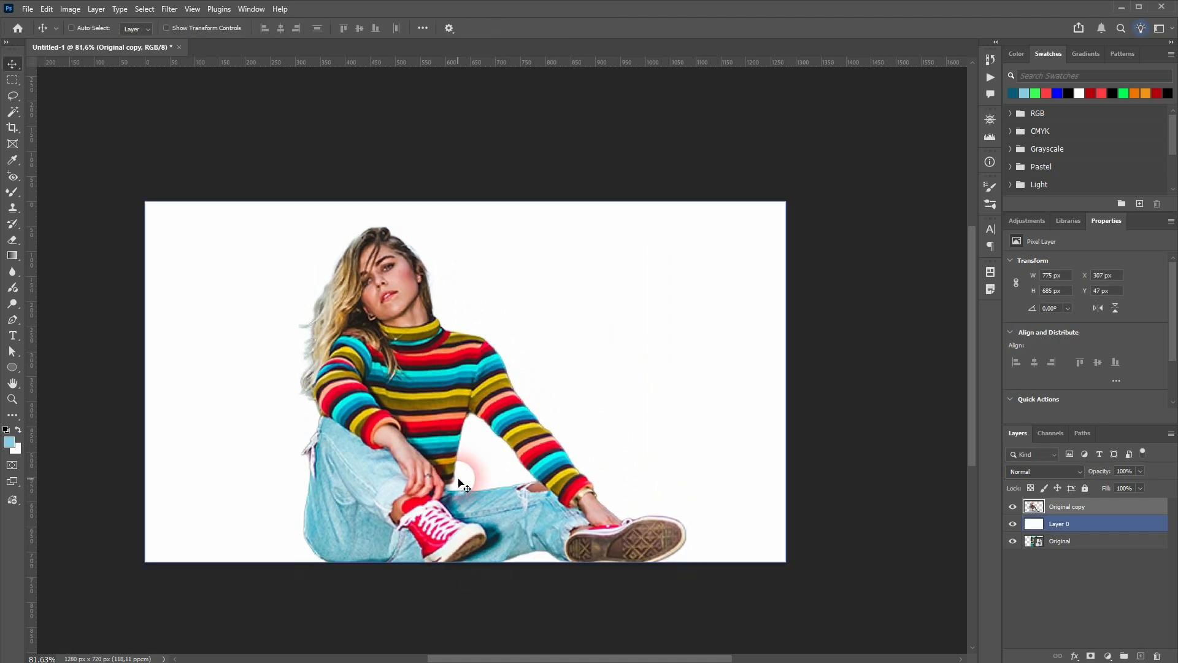
drag(406, 416, 434, 415)
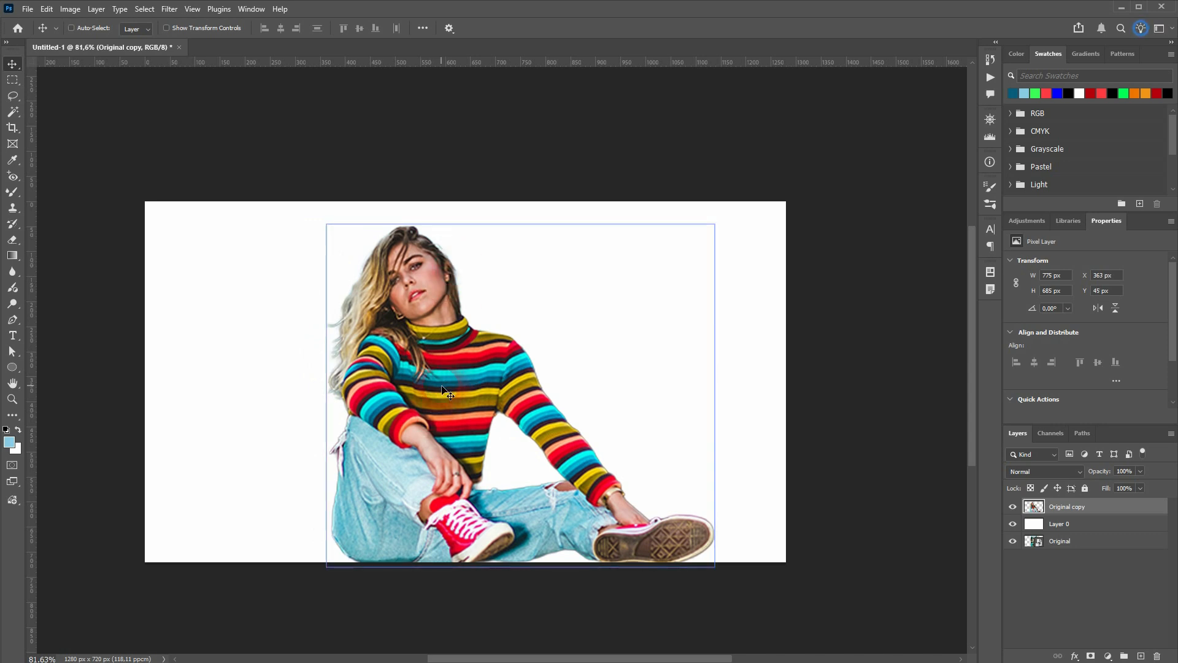
drag(442, 387, 433, 387)
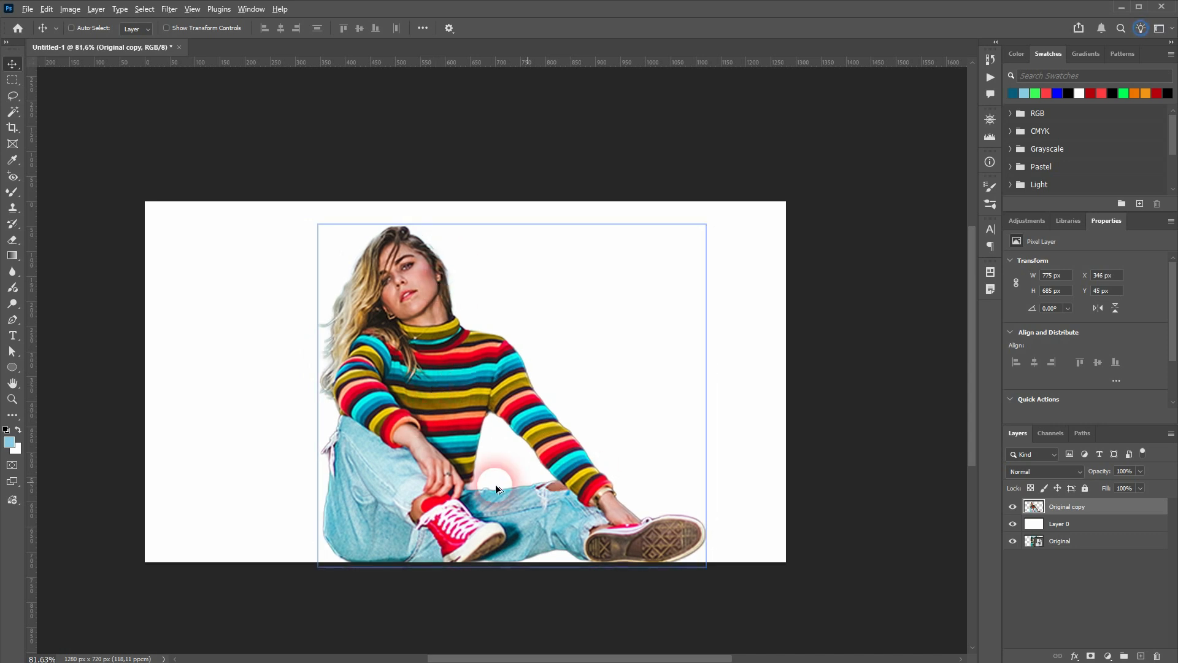
- Rename the white Layer 0 as bg
scroll(485, 485, down, 5)
scroll(465, 440, up, 5)
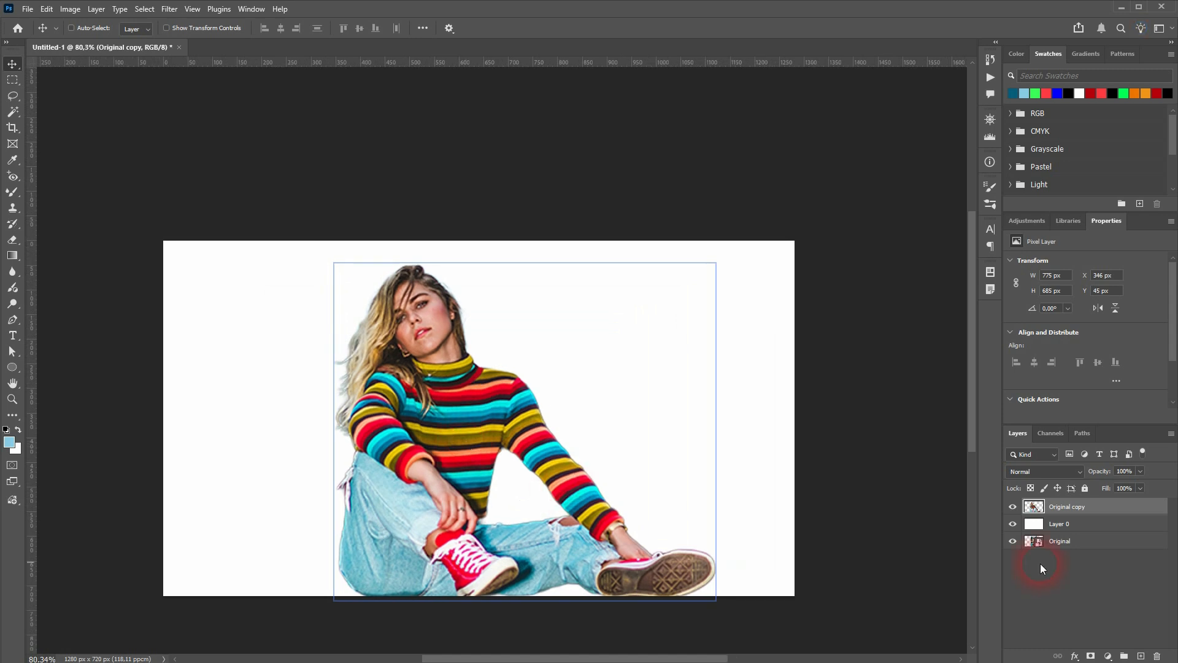
click(1093, 537)
click(1061, 527)
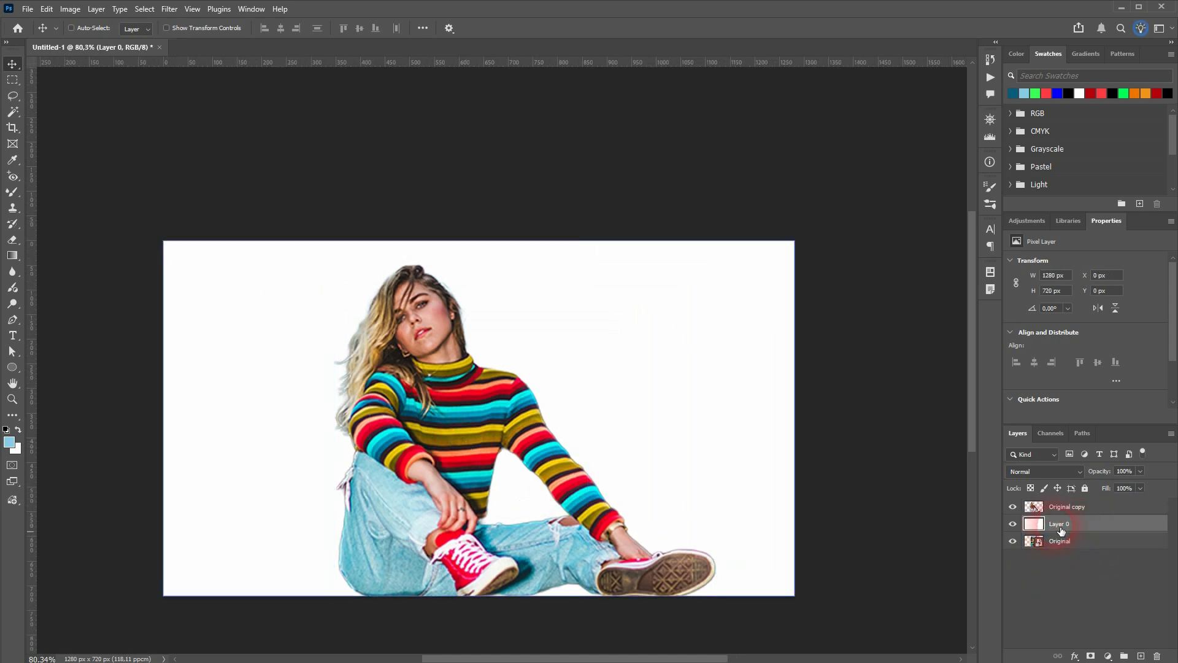
text(bg)
key(Return)
- Draw a radial gradient with the black-to-white Basics preset above the bg layer, from the canvas centre out to its right edge
click(12, 258)
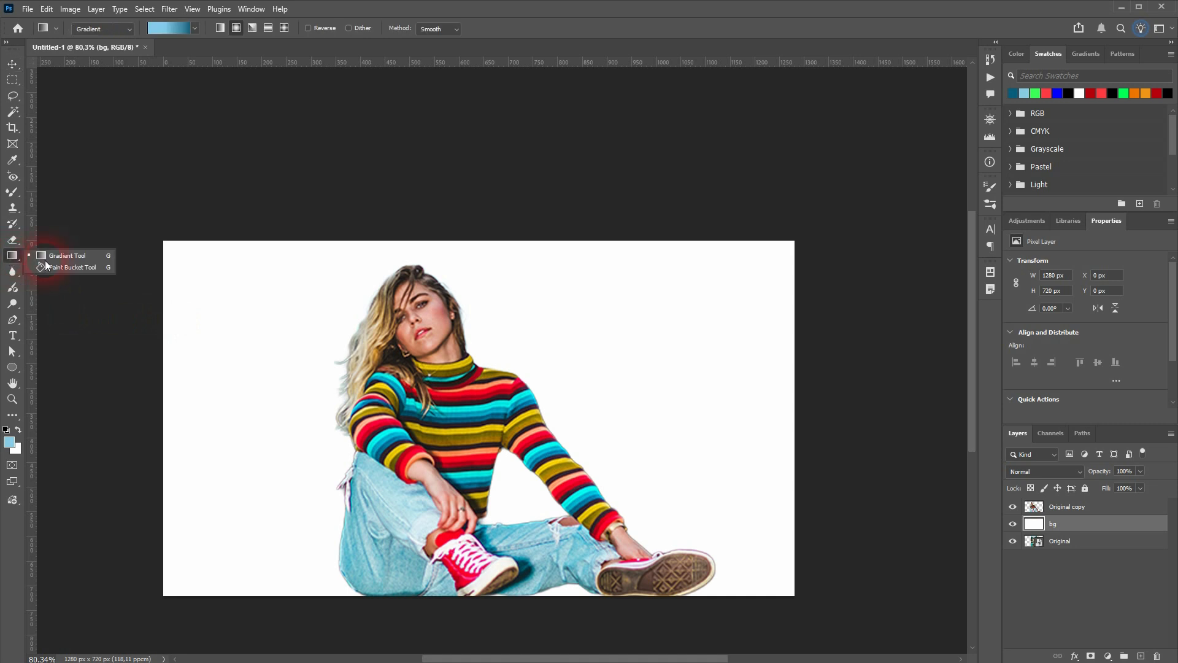
click(72, 252)
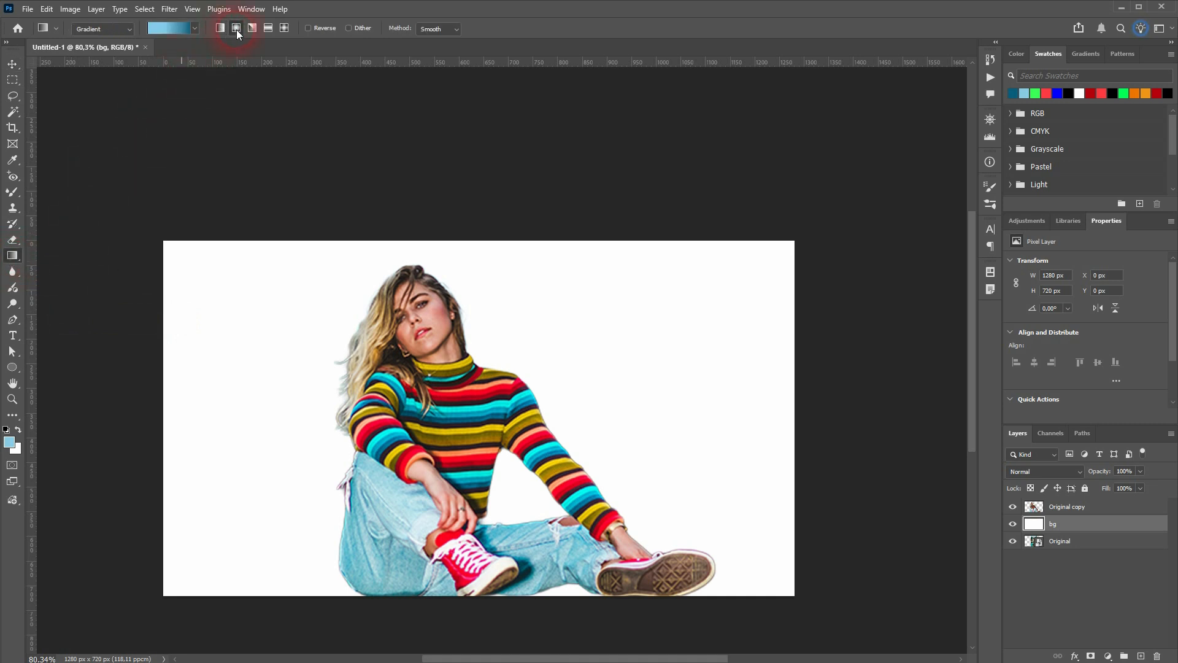
click(168, 28)
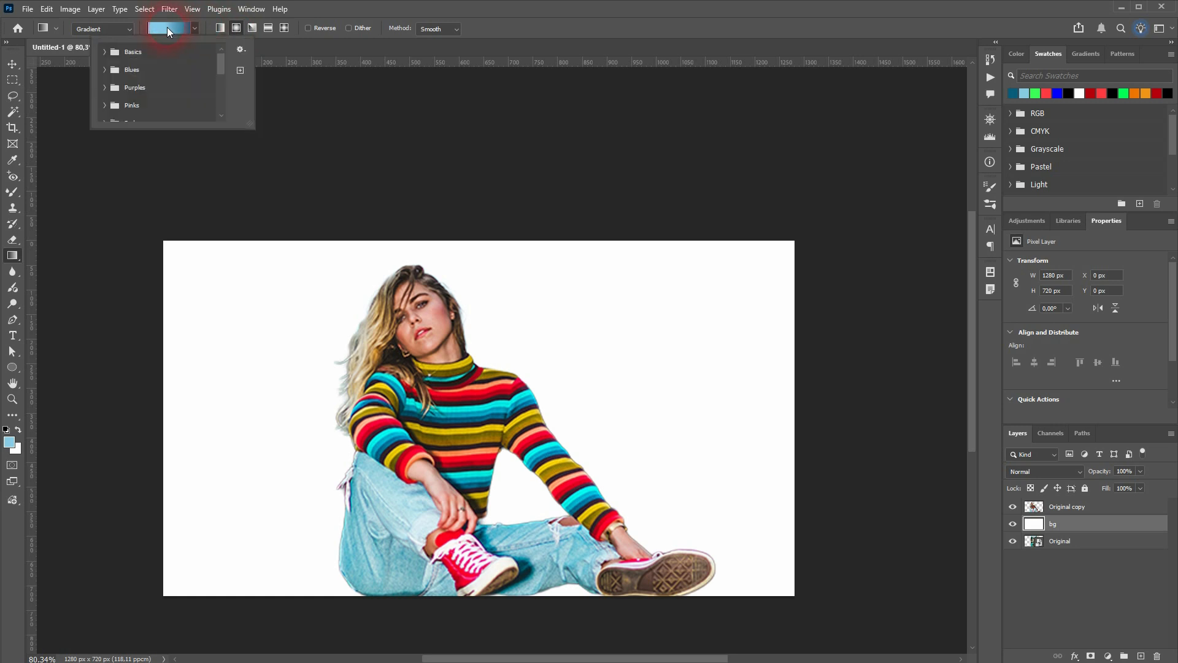
click(124, 60)
click(178, 75)
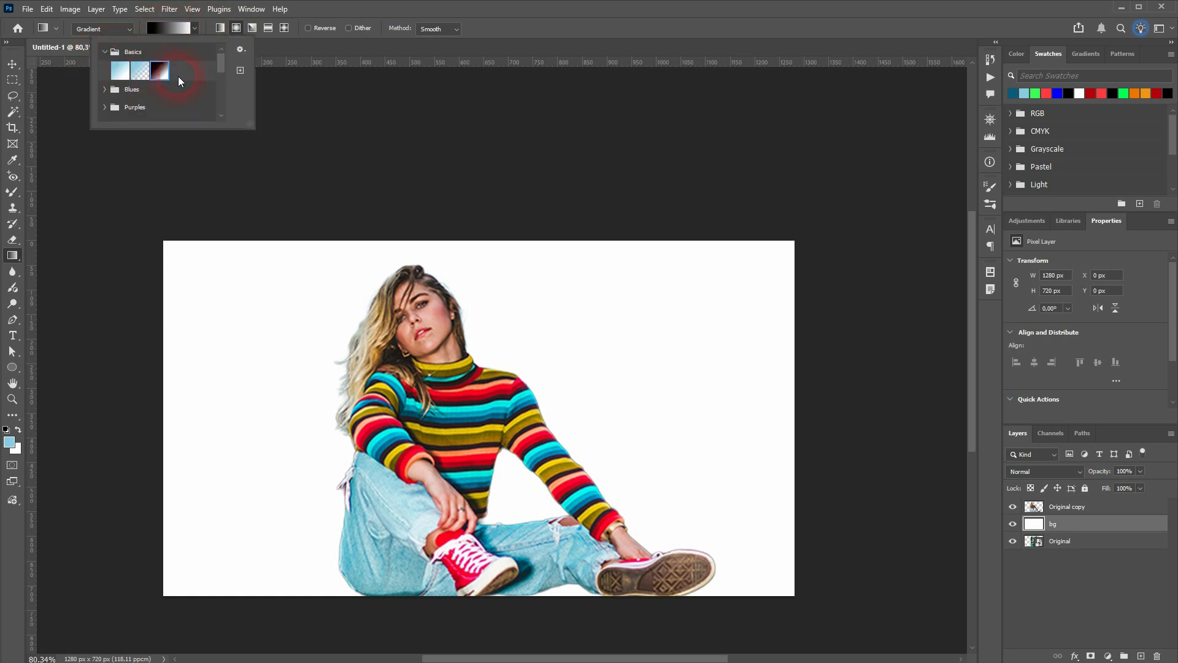
click(232, 162)
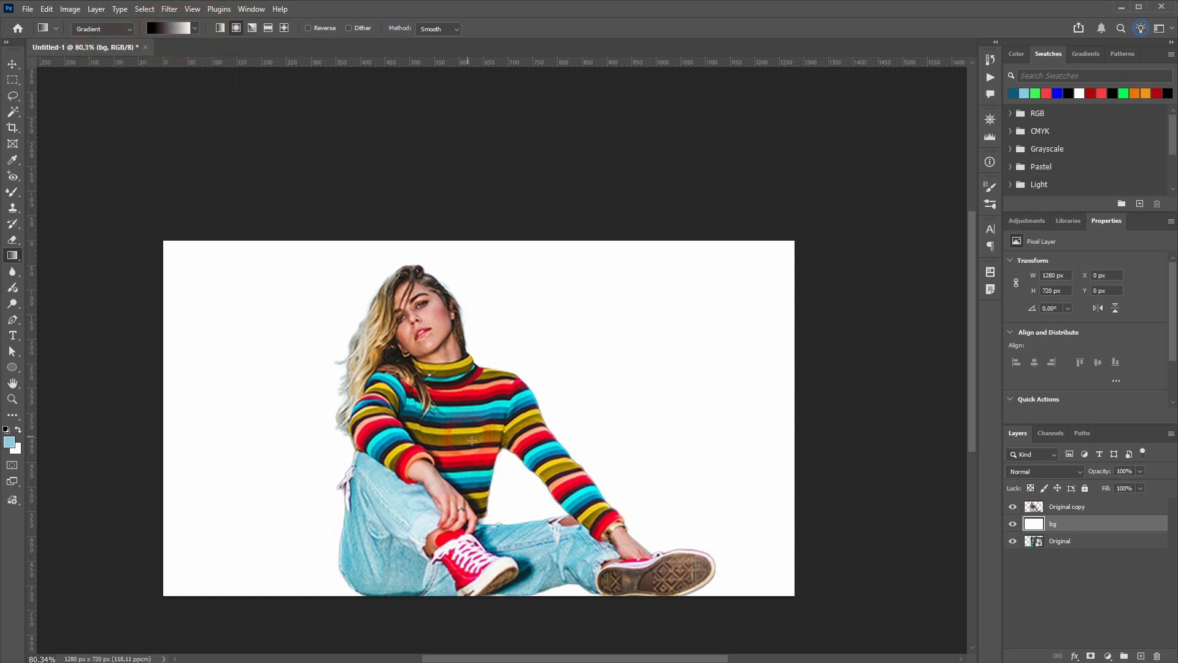
drag(454, 432, 799, 437)
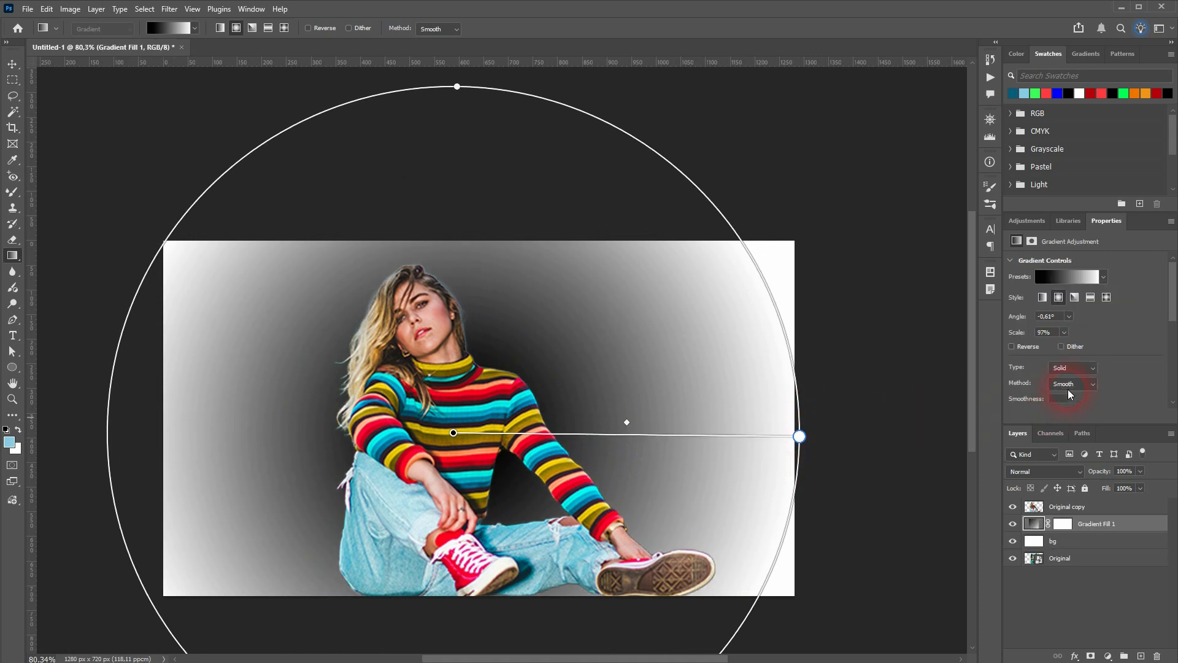
- Set the gradient fill's inner colour stop to cyan 03dcdd, sampled from a stripe on the sweater
click(1063, 523)
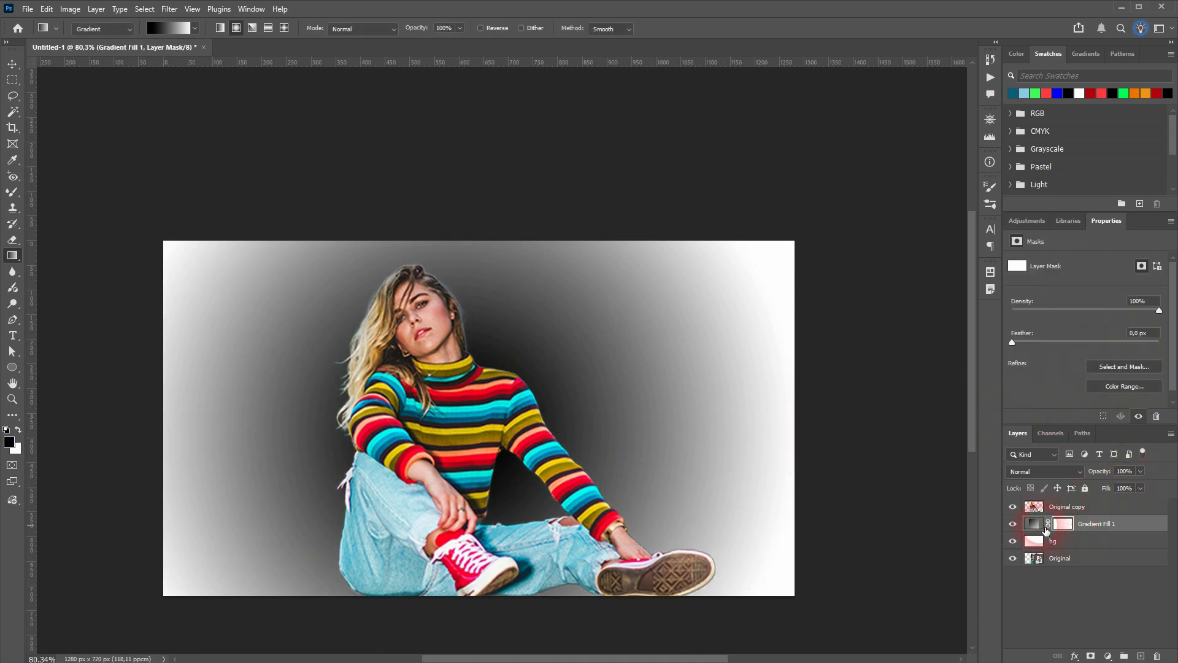
click(1042, 528)
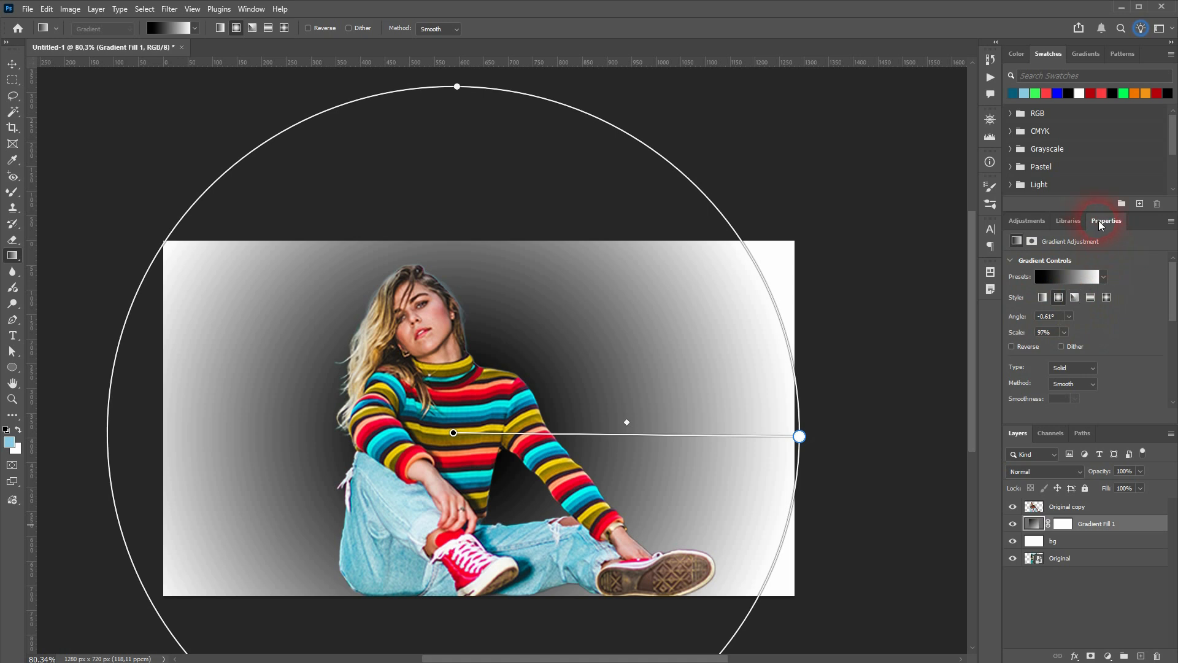
click(252, 9)
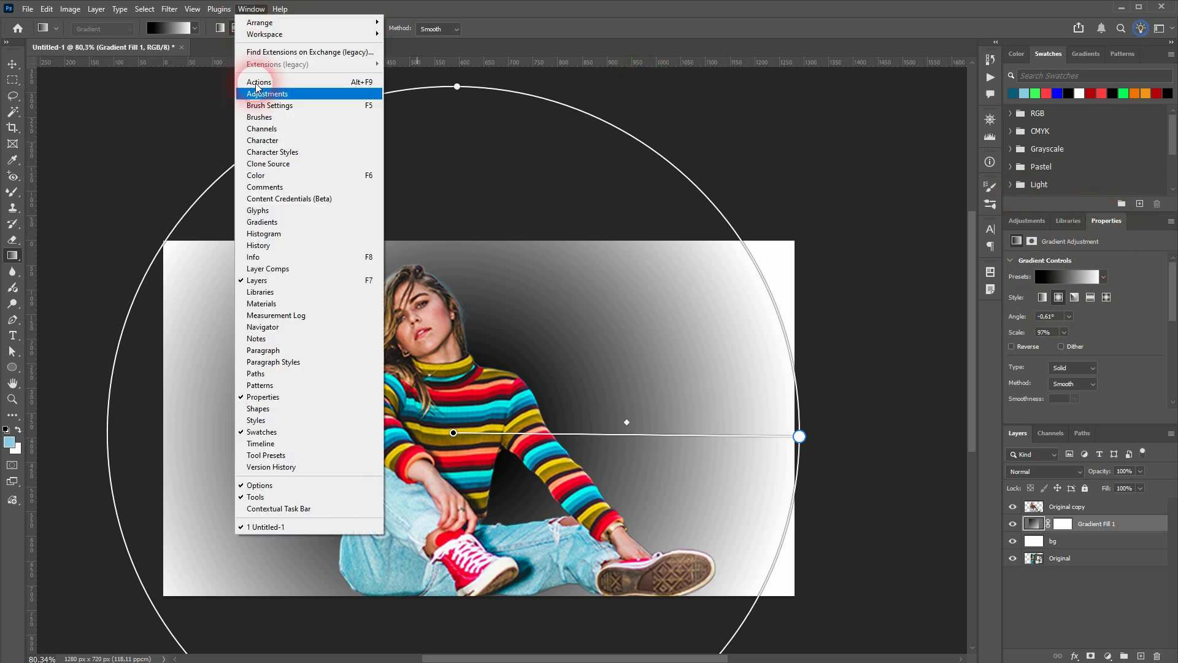
click(245, 403)
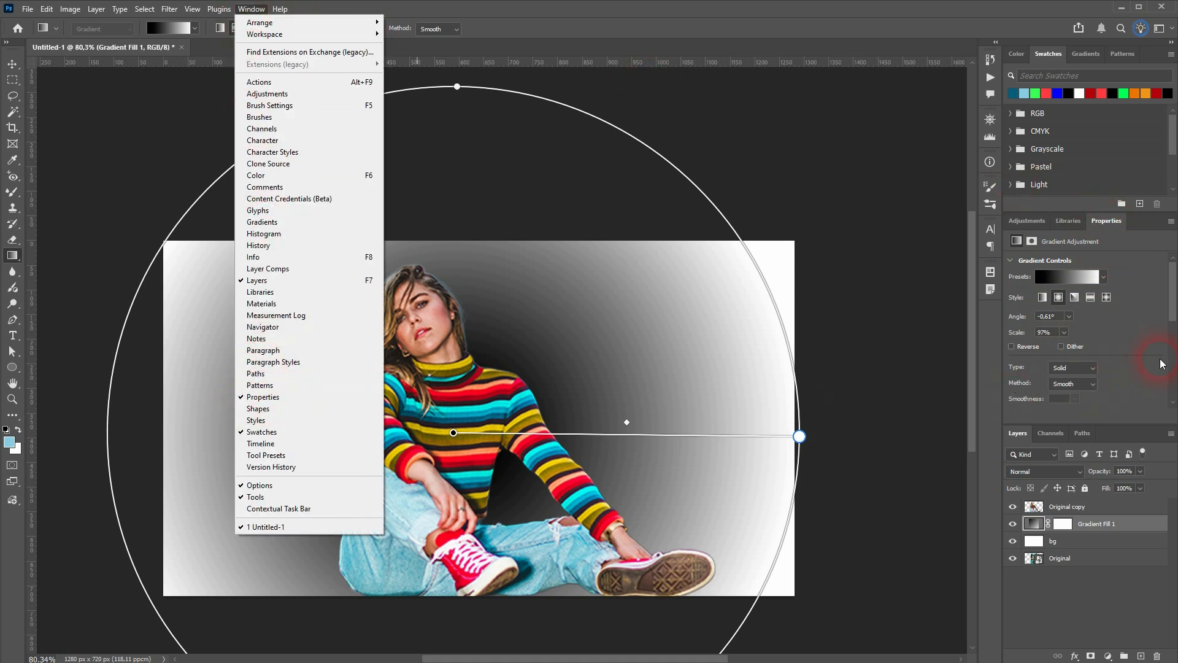
scroll(1128, 343, down, 3)
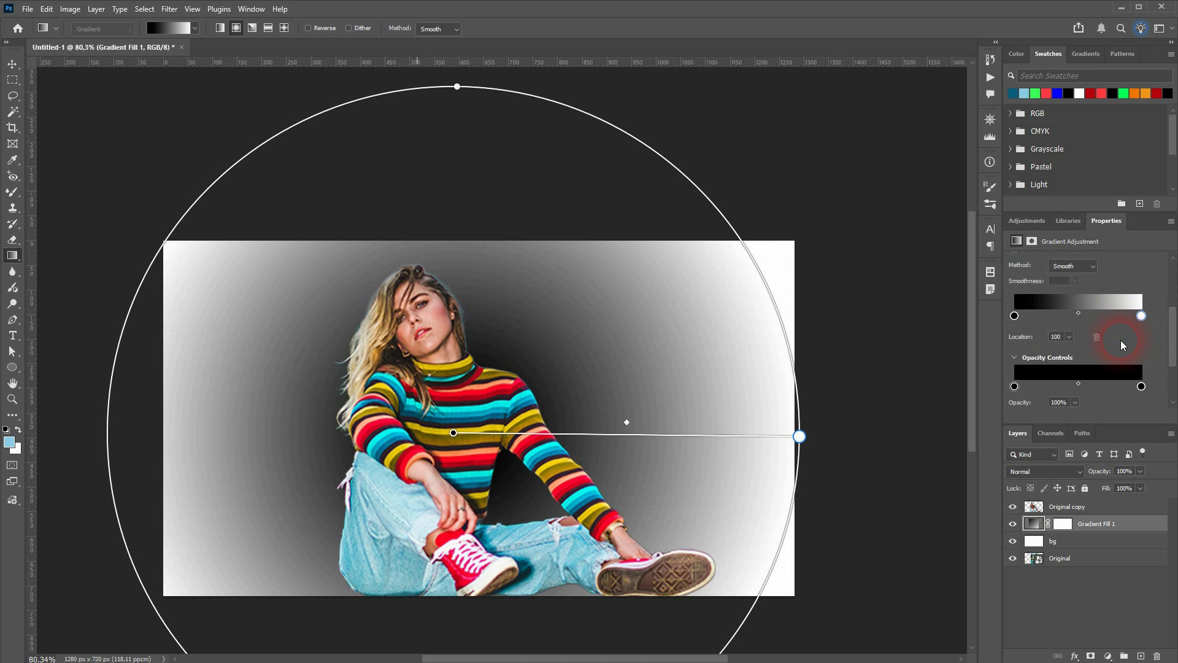
double_click(1014, 316)
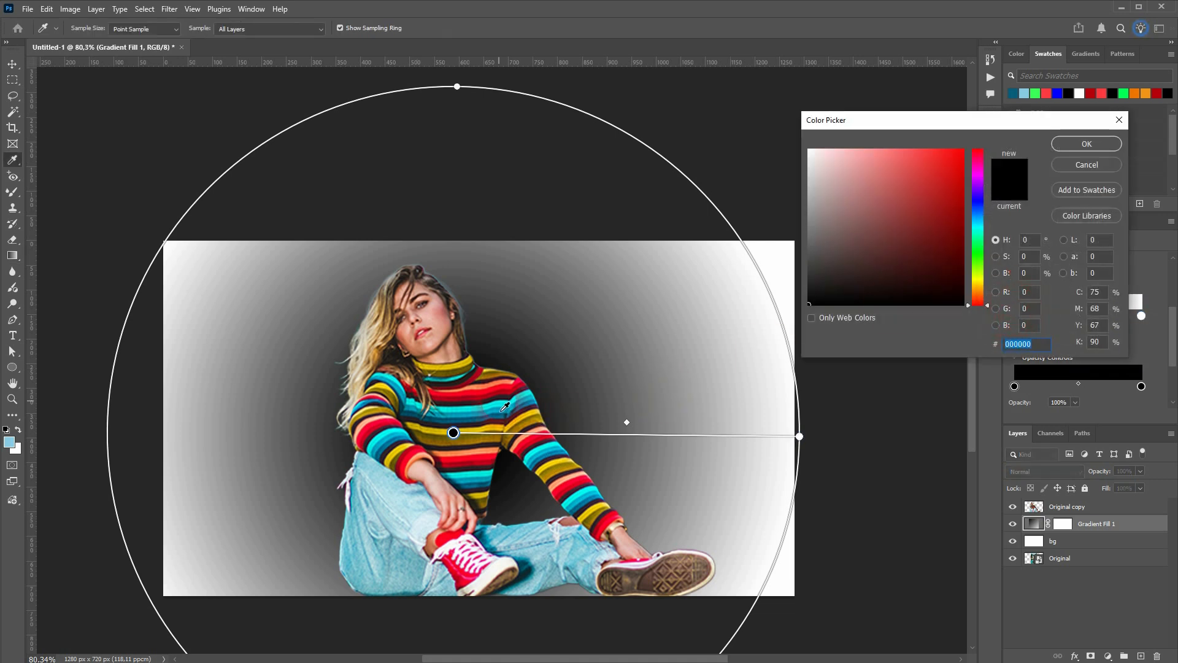
click(505, 411)
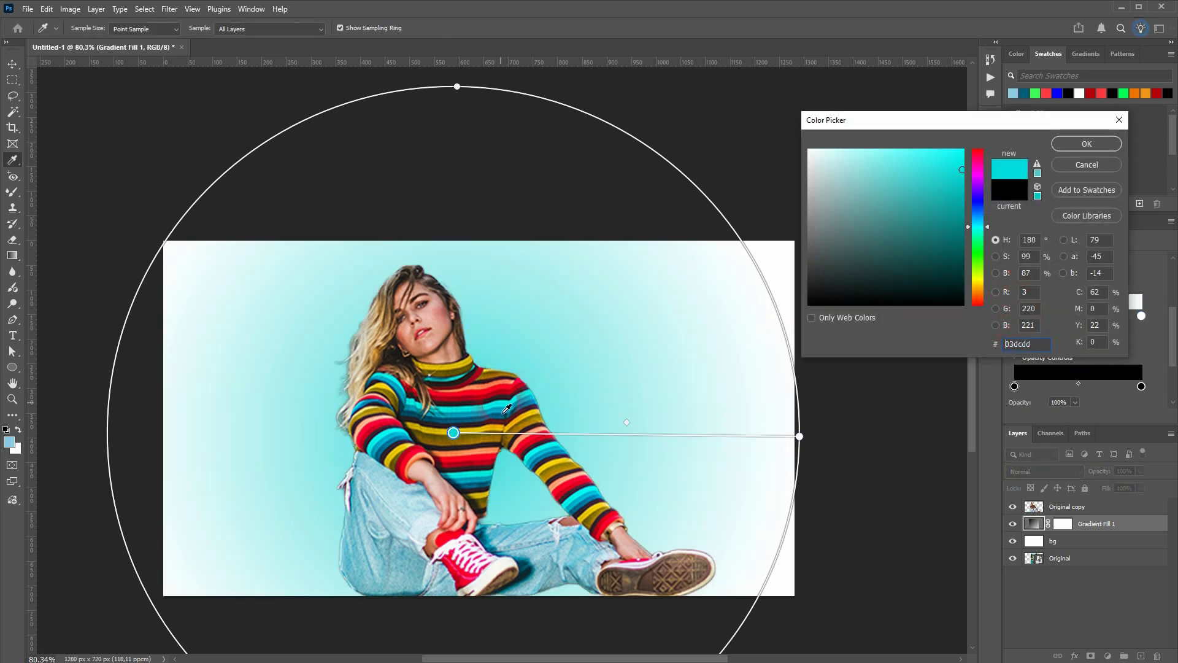
click(1104, 147)
- Set the gradient fill's outer colour stop to dark blue 036081, sampled from a sweater stripe, and shift the colour midpoint to 57
click(1147, 388)
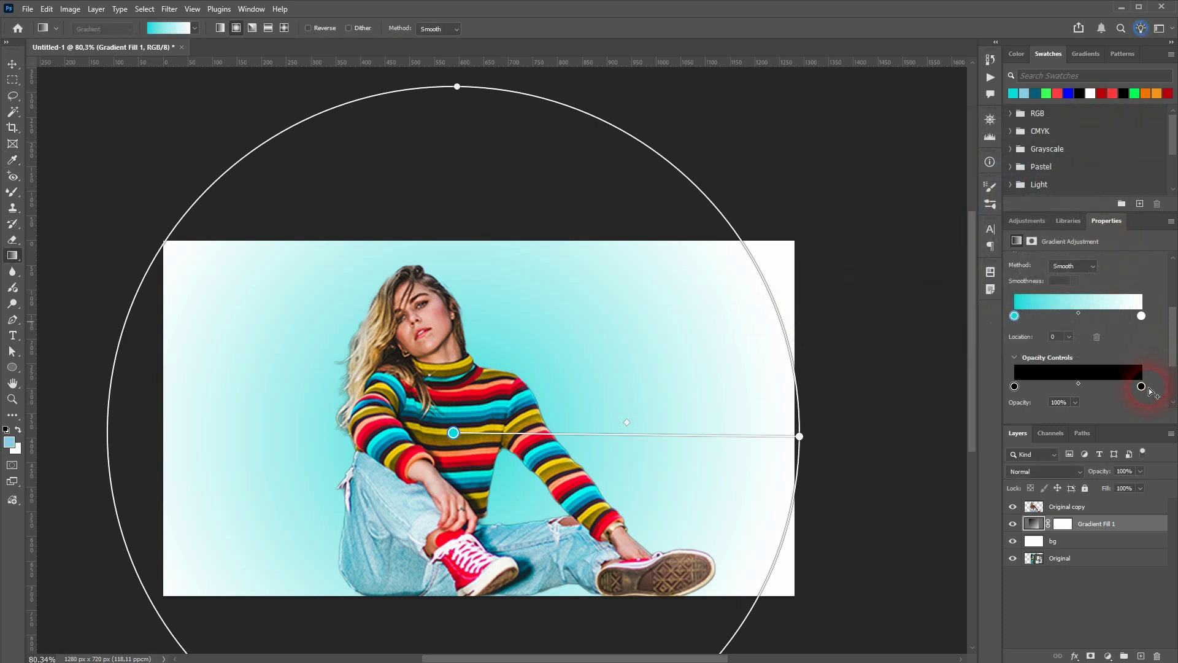
double_click(1141, 317)
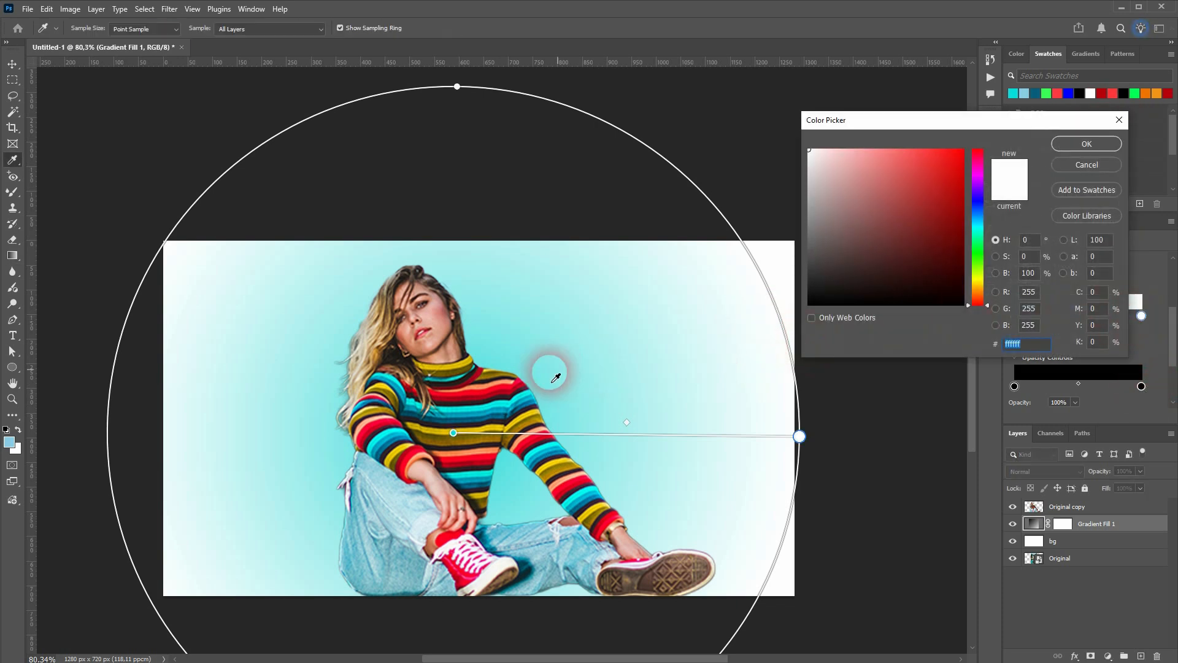
click(501, 422)
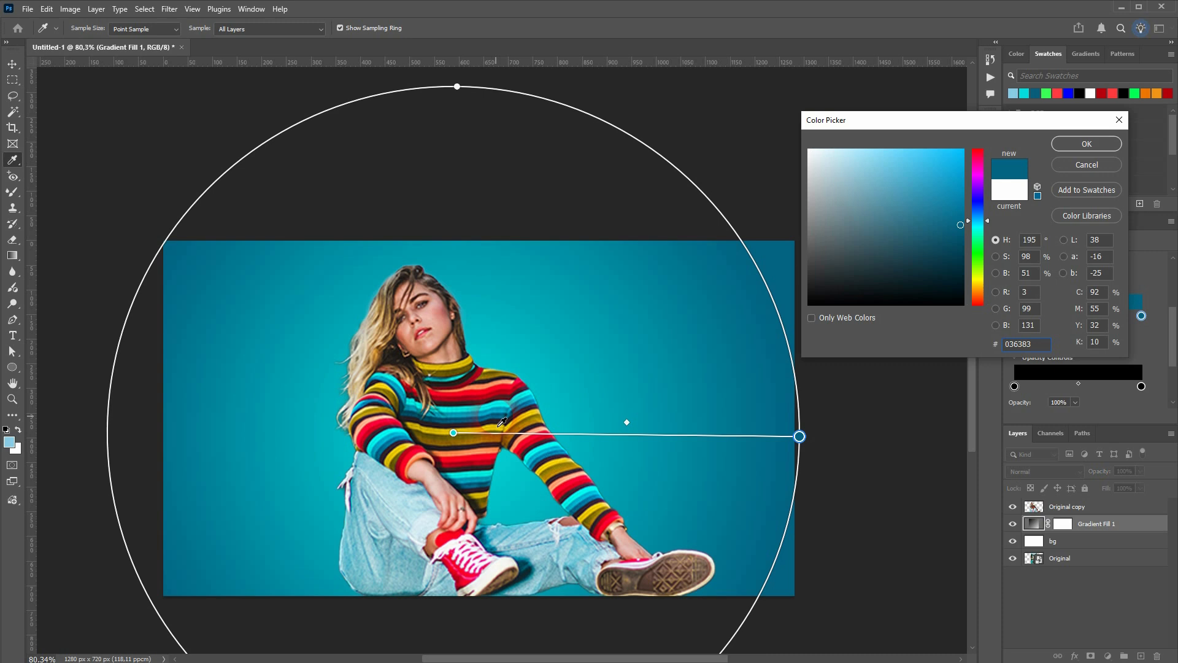
click(502, 424)
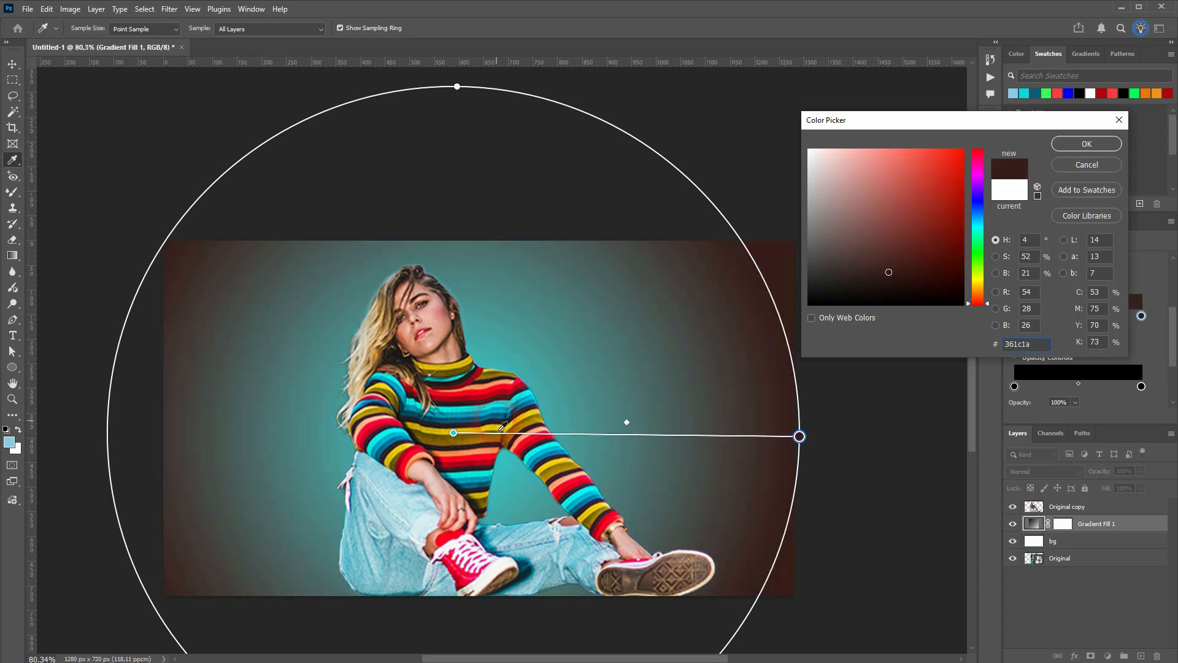
click(502, 423)
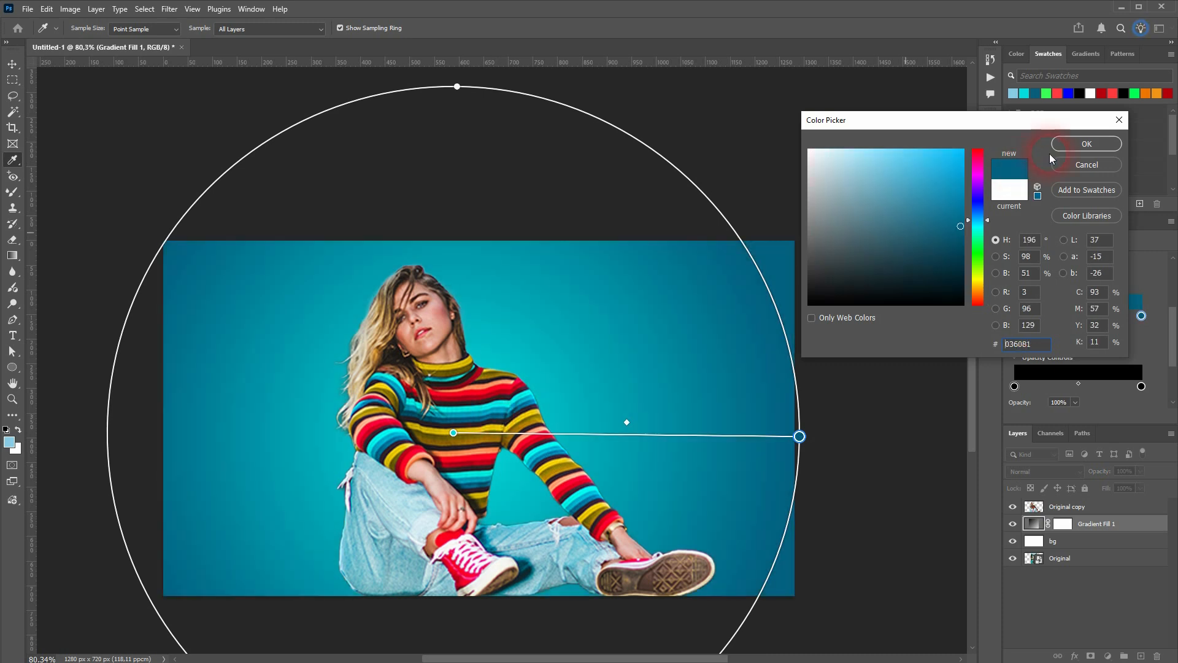
click(1087, 142)
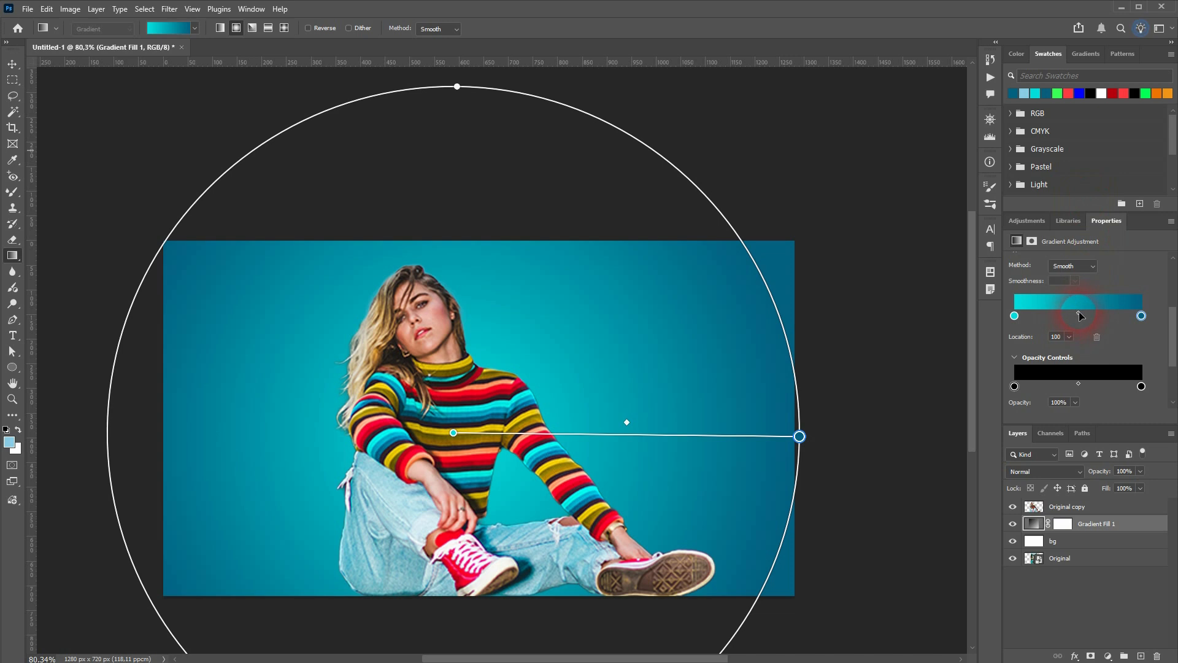
mouse_move(1090, 312)
mouse_down()
mouse_move(1103, 311)
mouse_move(1054, 317)
mouse_move(1080, 319)
mouse_up()
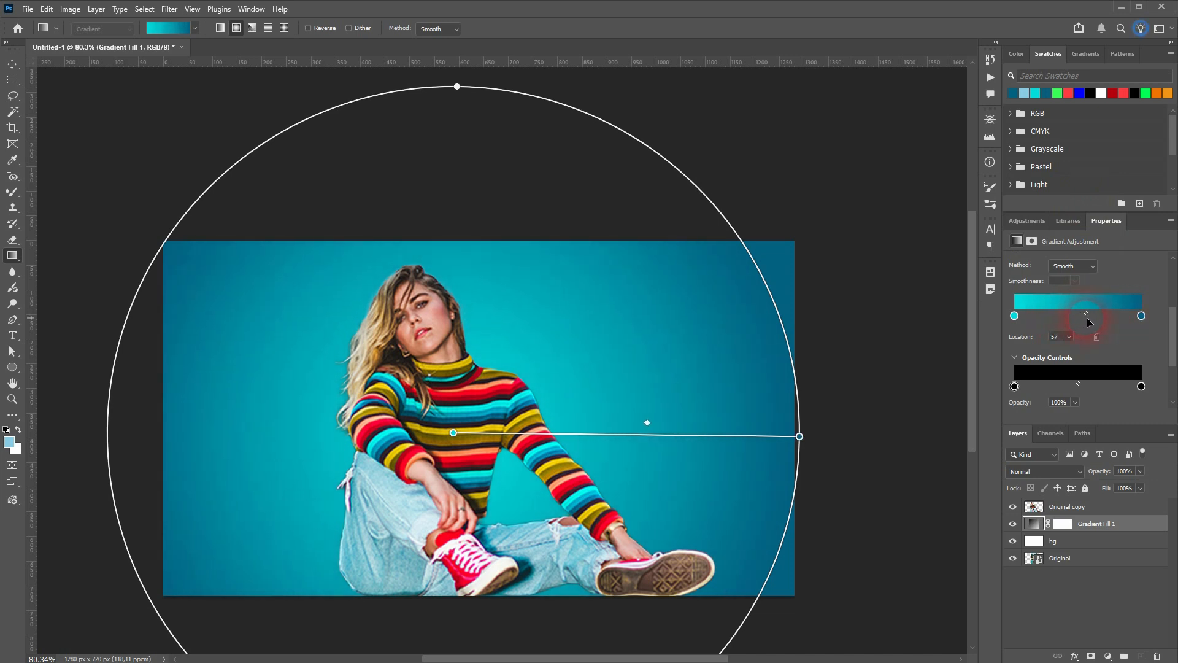
- Activate the Mixer Brush on the Original copy layer with the Dry, Heavy Load preset
click(1076, 508)
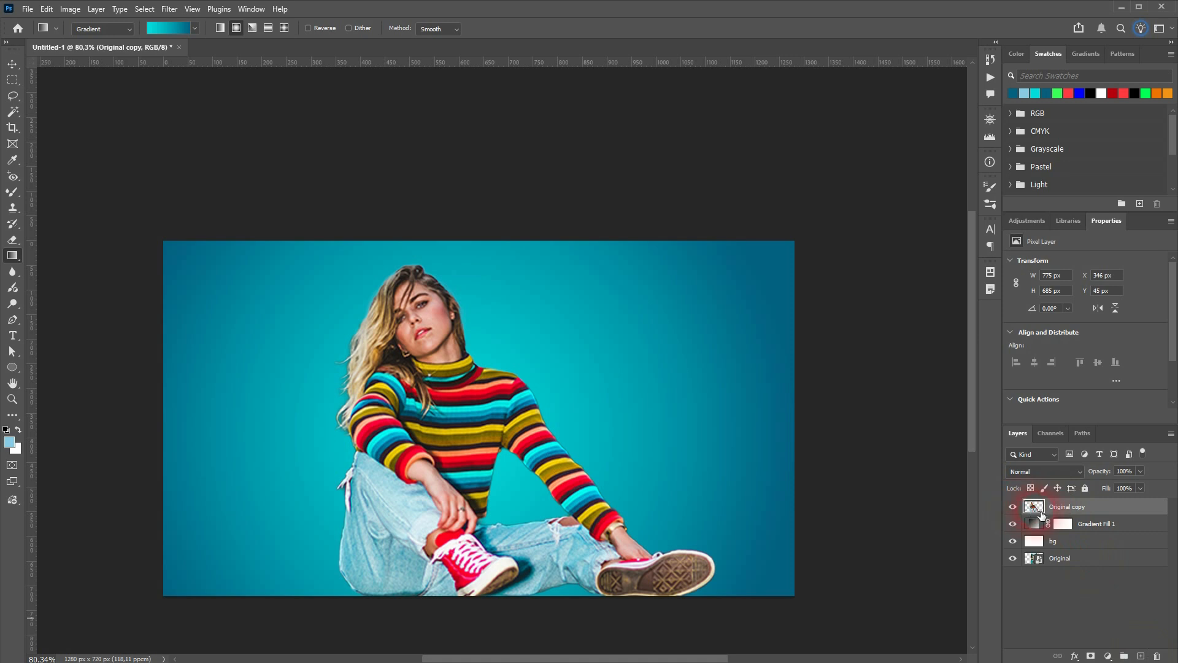
click(13, 194)
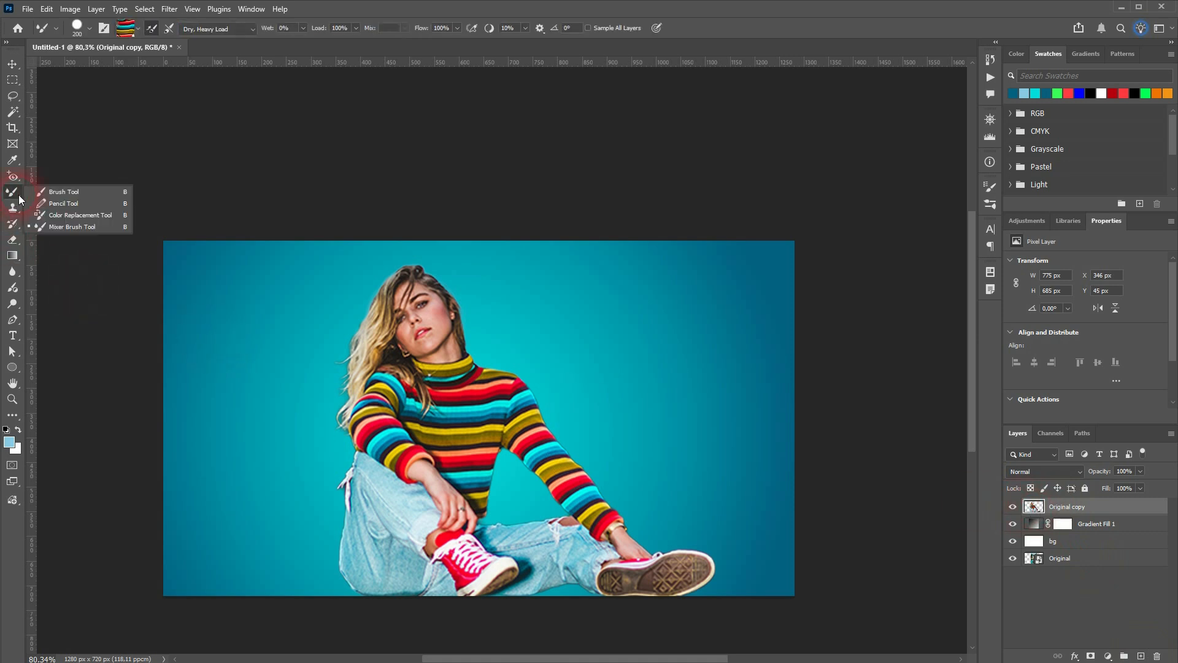
click(96, 225)
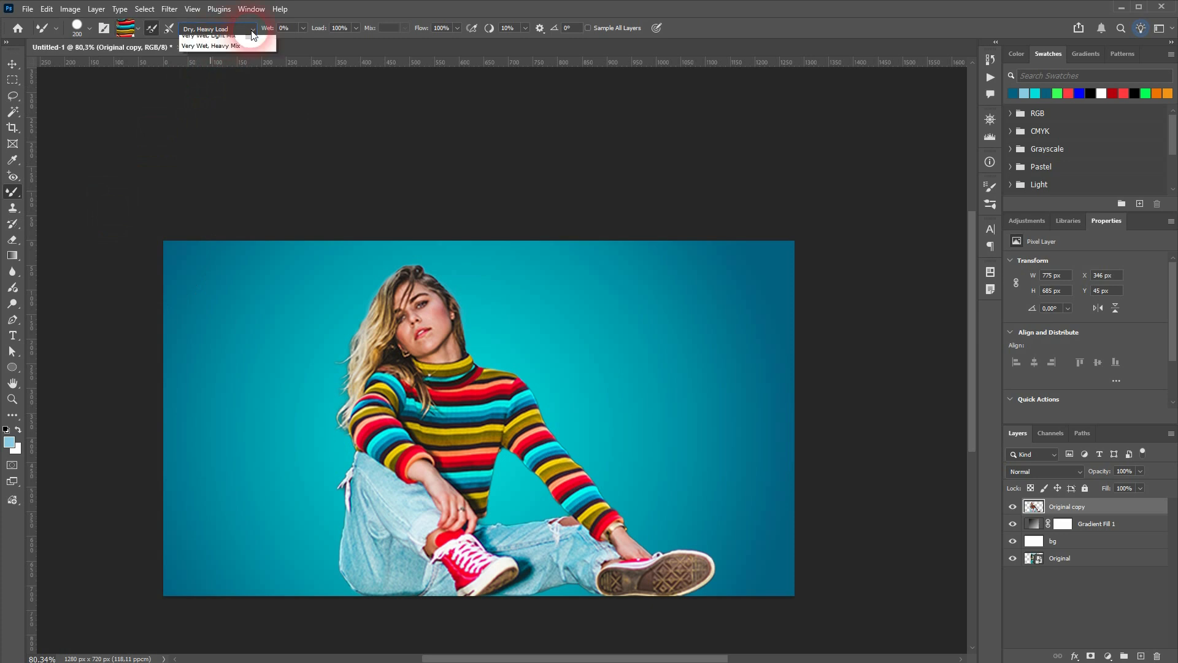
click(222, 30)
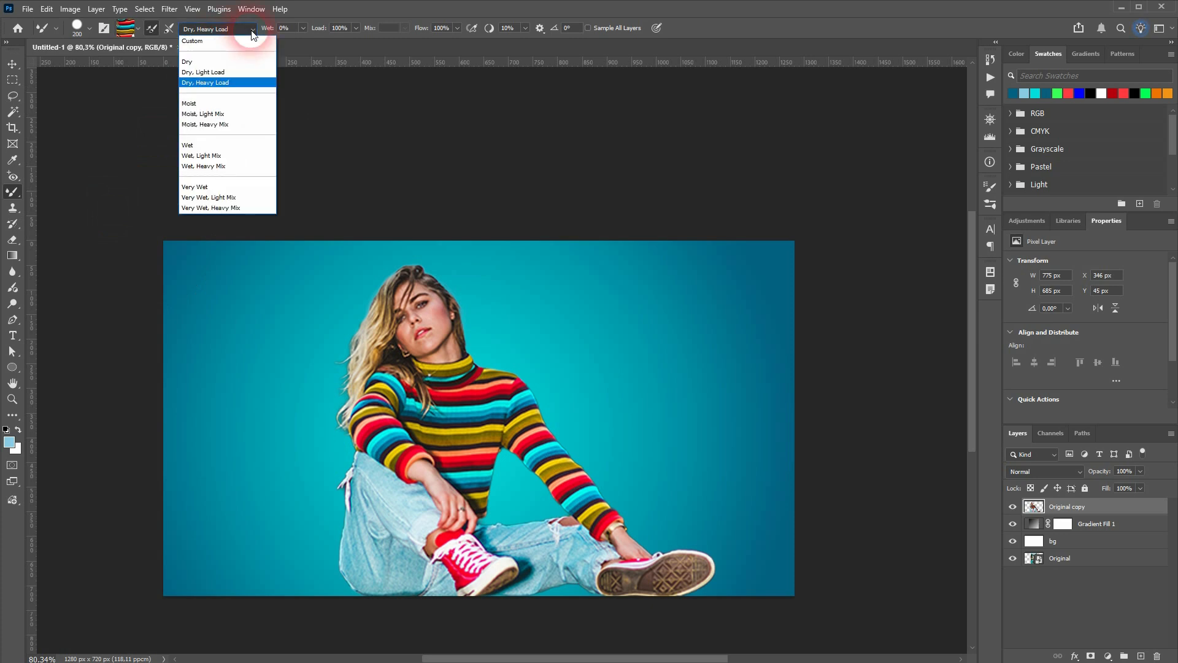
click(245, 82)
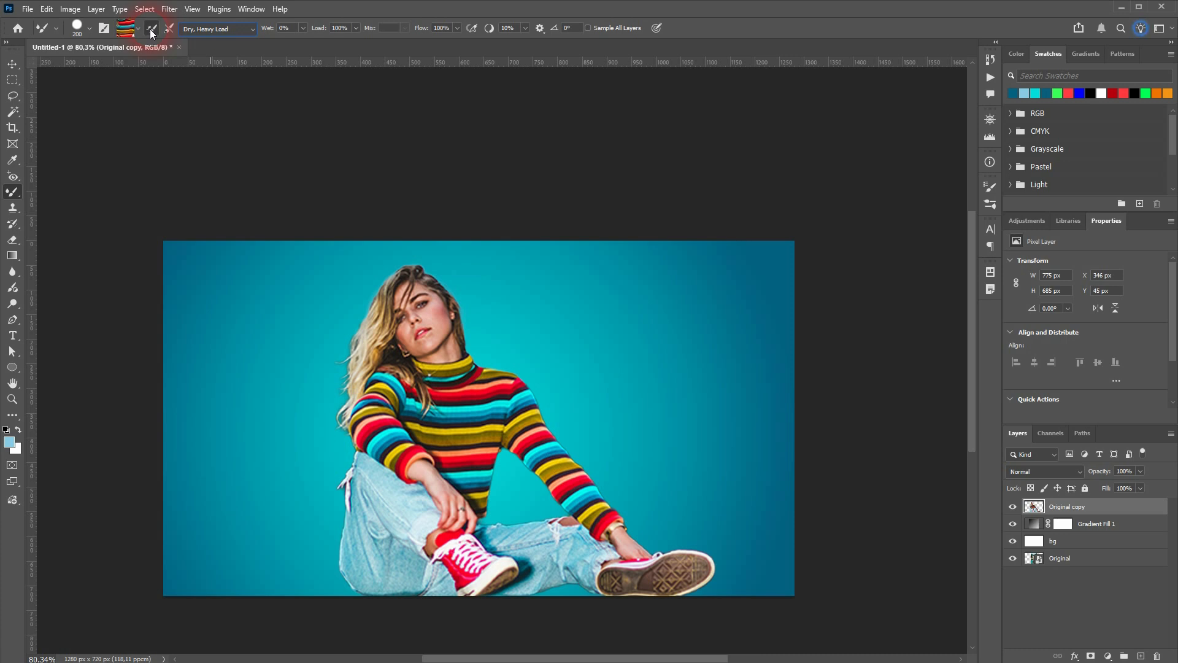
- Choose the Hard Round brush tip and set its size to 50 px
click(78, 27)
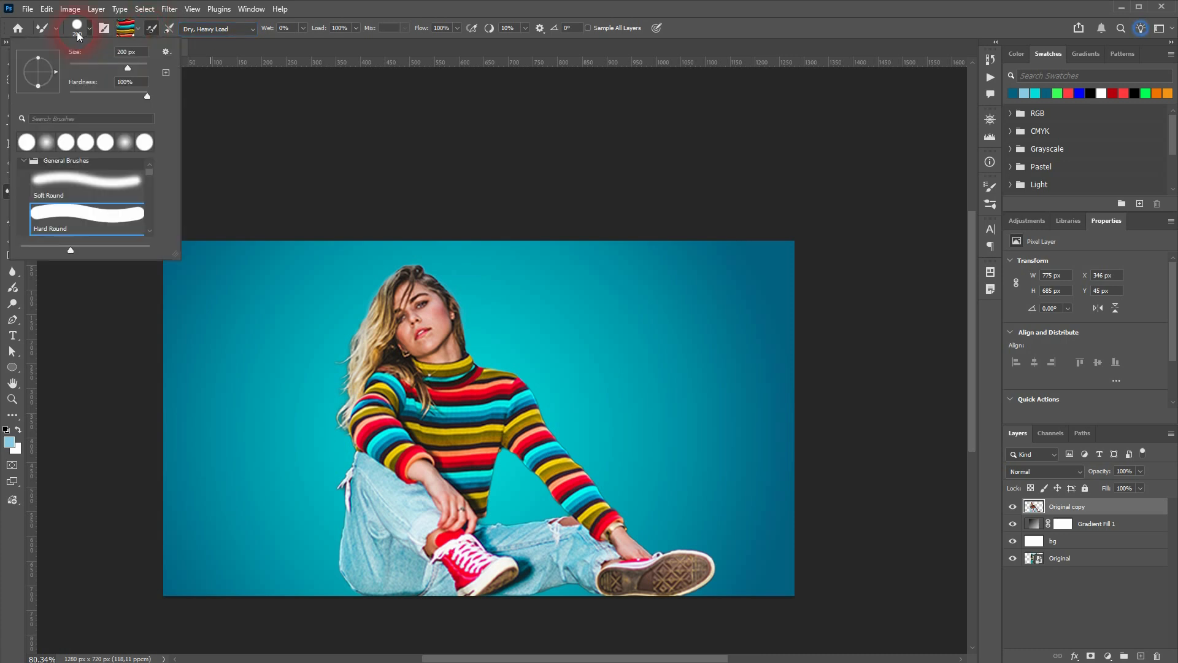
click(81, 193)
click(67, 227)
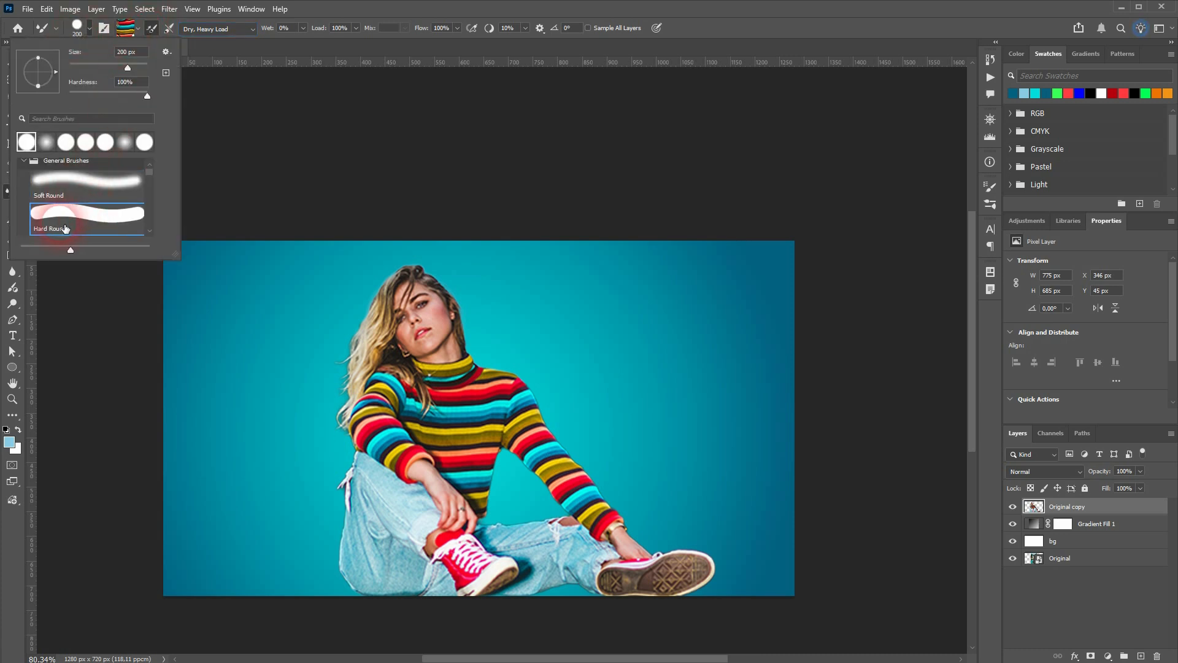
click(150, 59)
text(25)
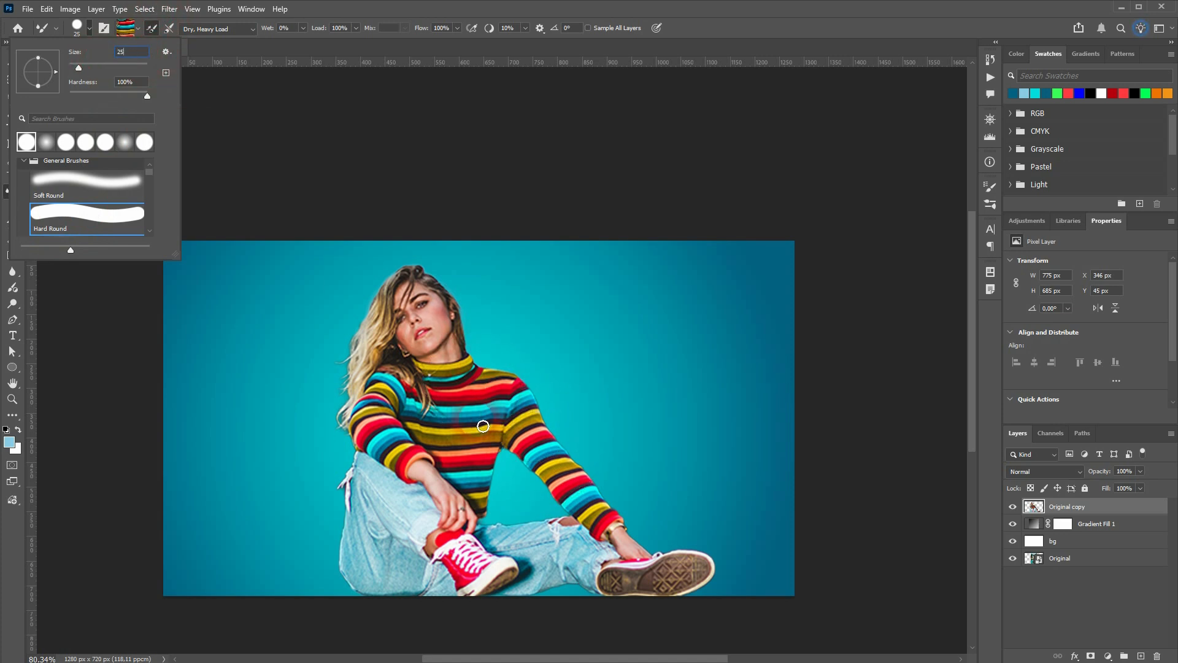
key(BackSpace)
key(BackSpace)
text(50)
key(Return)
- Try loading the mixer brush with samples from different sweater stripes and from the woman's face
drag(489, 432, 469, 435)
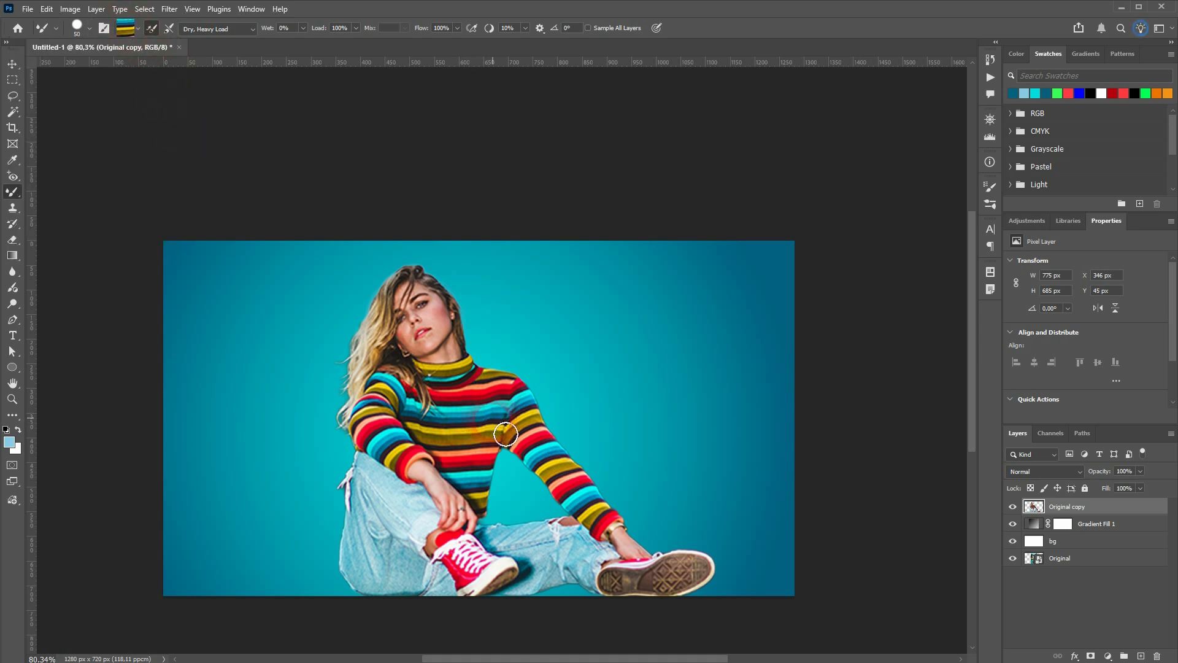
drag(478, 460, 476, 437)
alt+click(431, 329)
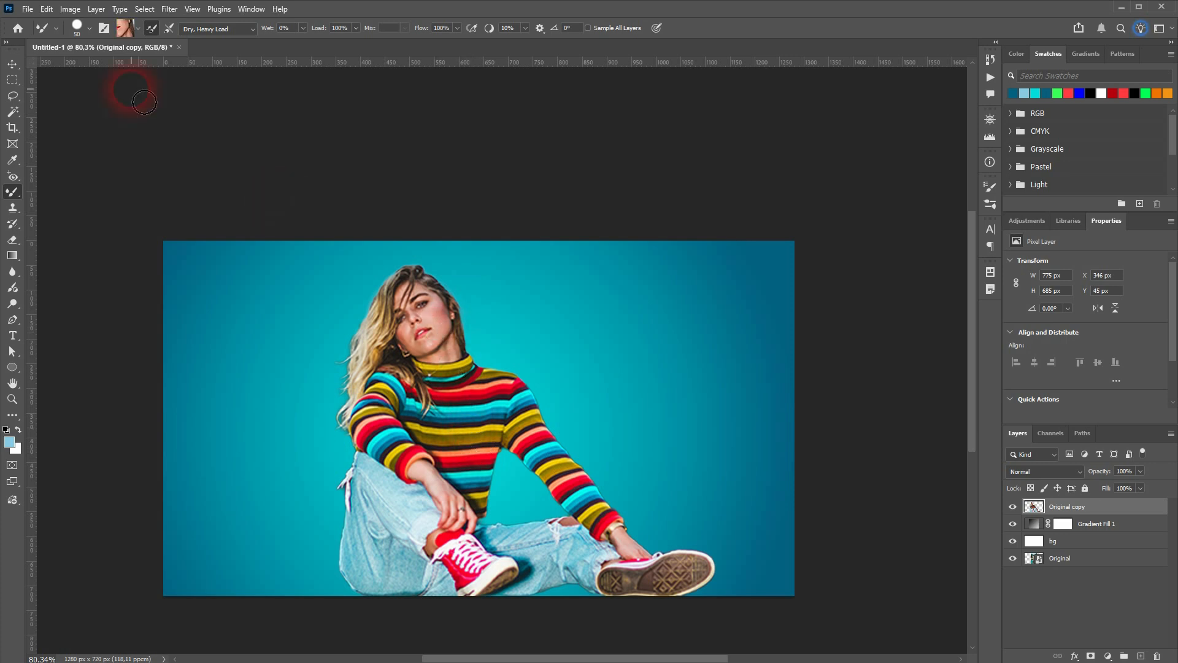
alt+click(476, 464)
- Set the mixer brush size to 60 px and load it with the red, black and cyan sweater stripes
click(76, 28)
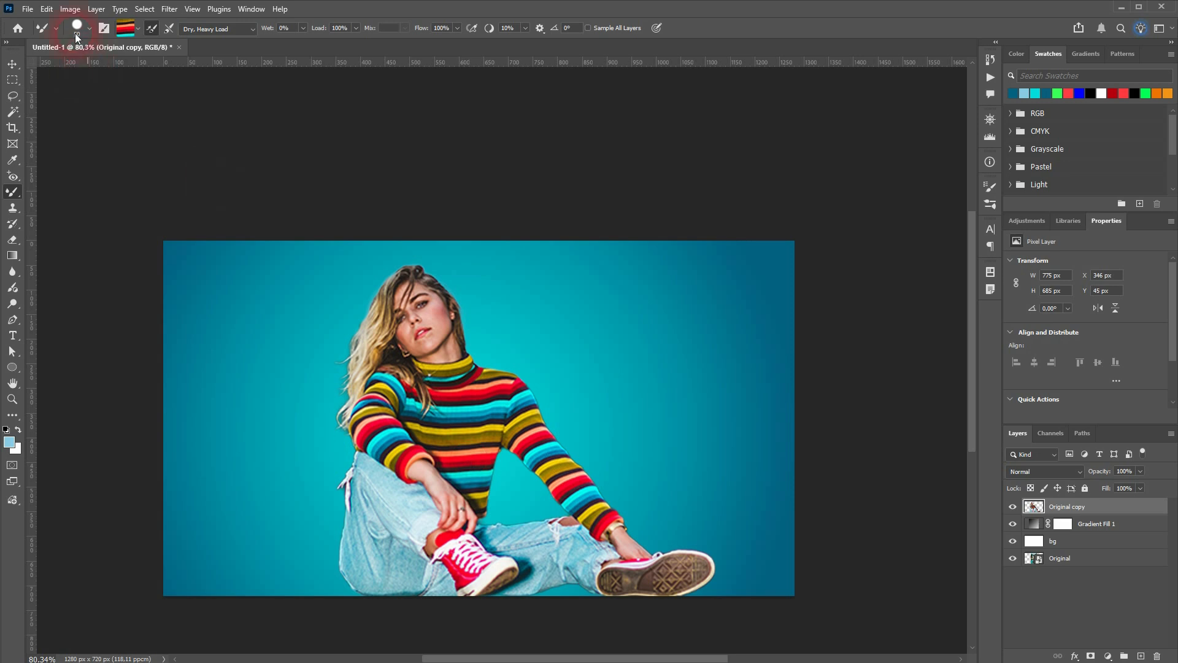
text(60)
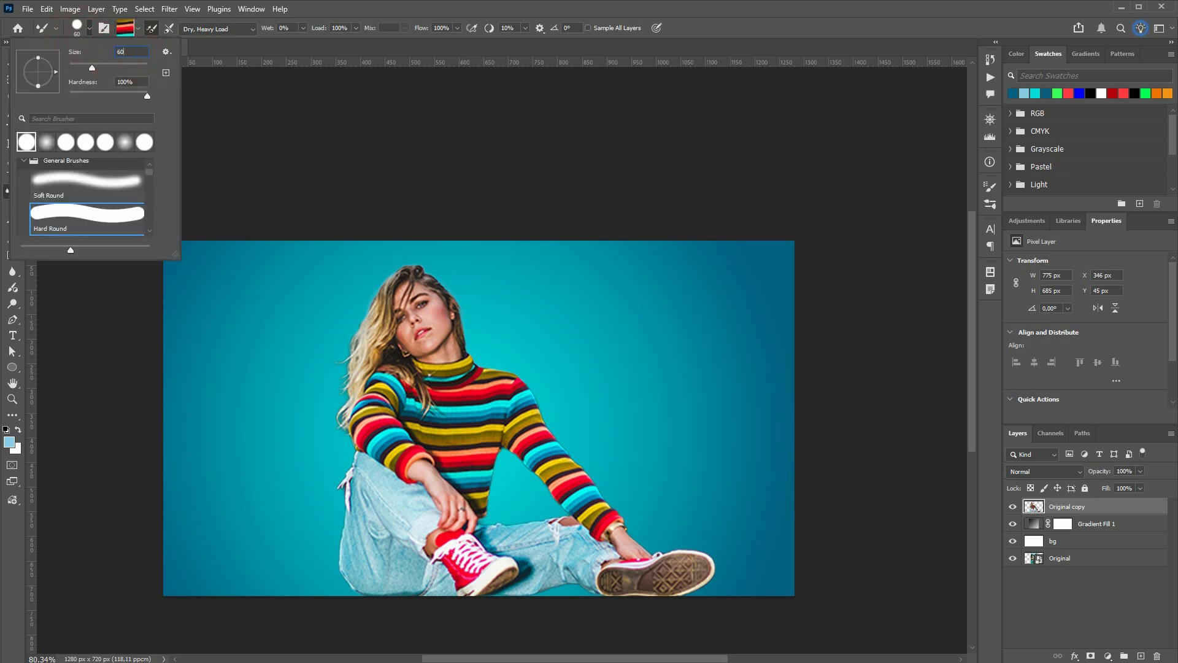
key(Return)
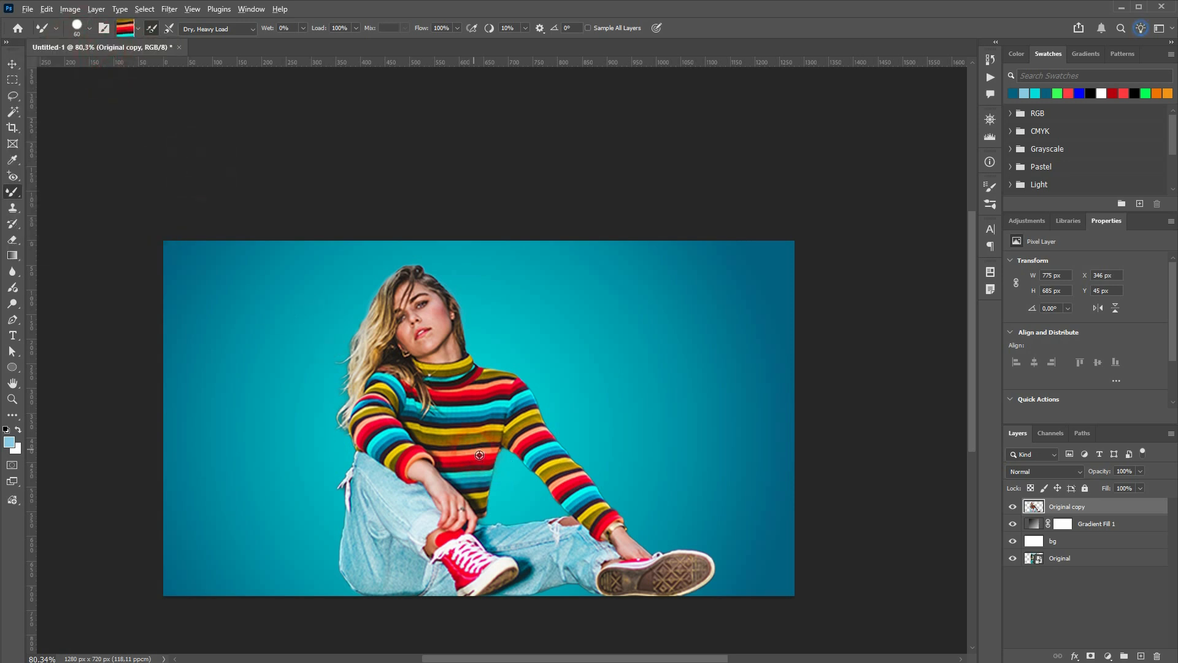
mouse_move(480, 455)
mouse_down()
mouse_move(469, 450)
mouse_move(469, 461)
mouse_move(475, 419)
mouse_up()
- Add a new layer beneath the woman cutout and name it brush, and rename the cutout layer as model
click(1141, 655)
drag(1065, 508, 1104, 522)
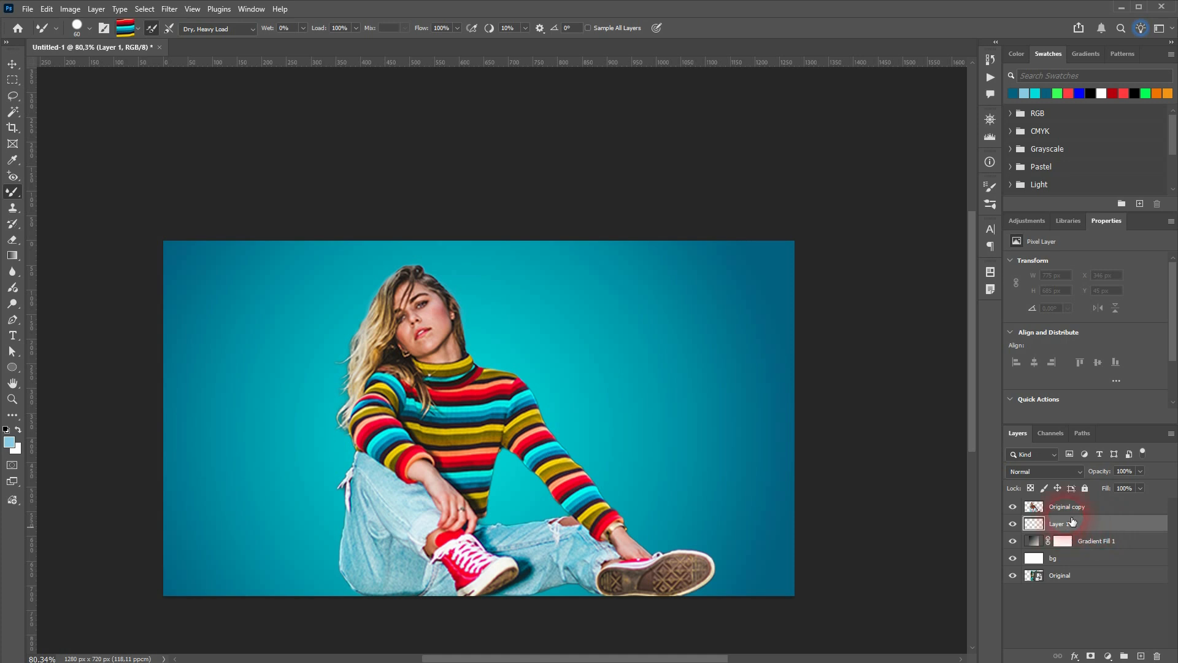
double_click(1068, 507)
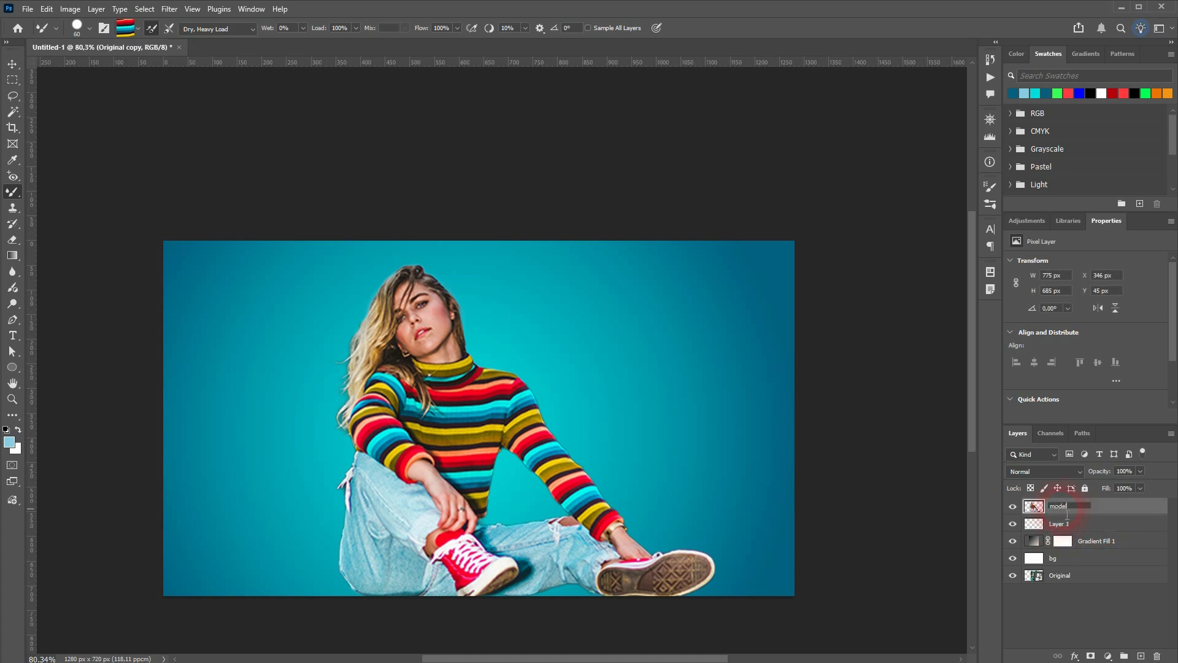
double_click(1060, 525)
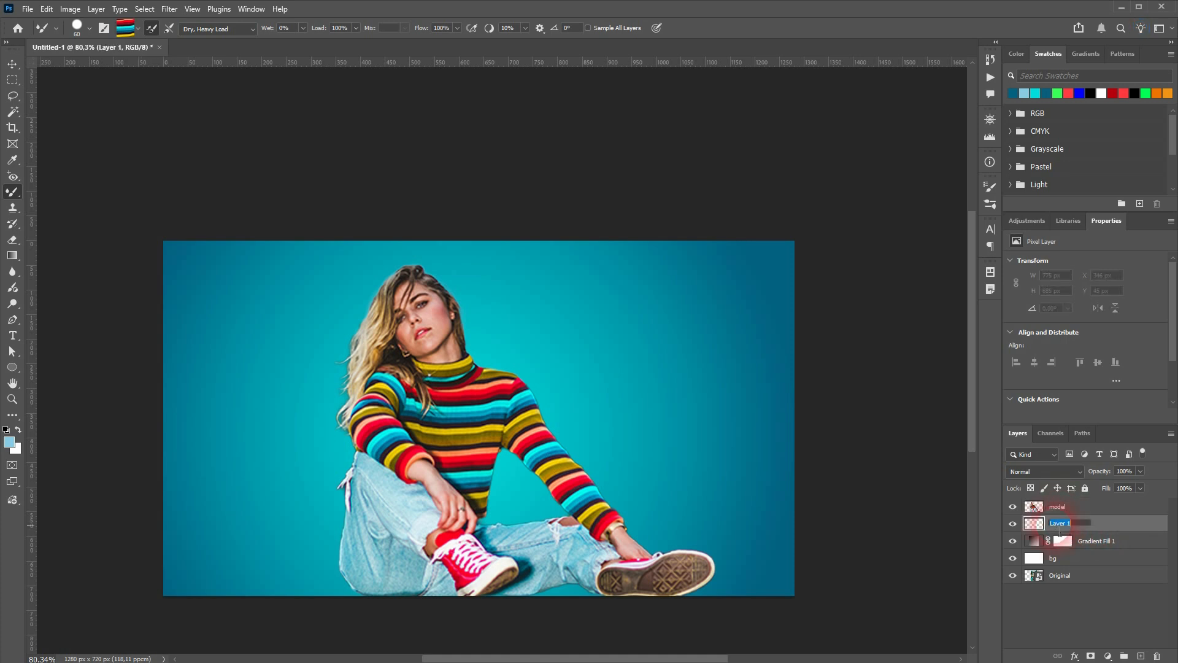
text(brush)
key(Return)
- Try painting thin looping striped strokes across the background on the brush layer, and undo them
drag(495, 474, 499, 505)
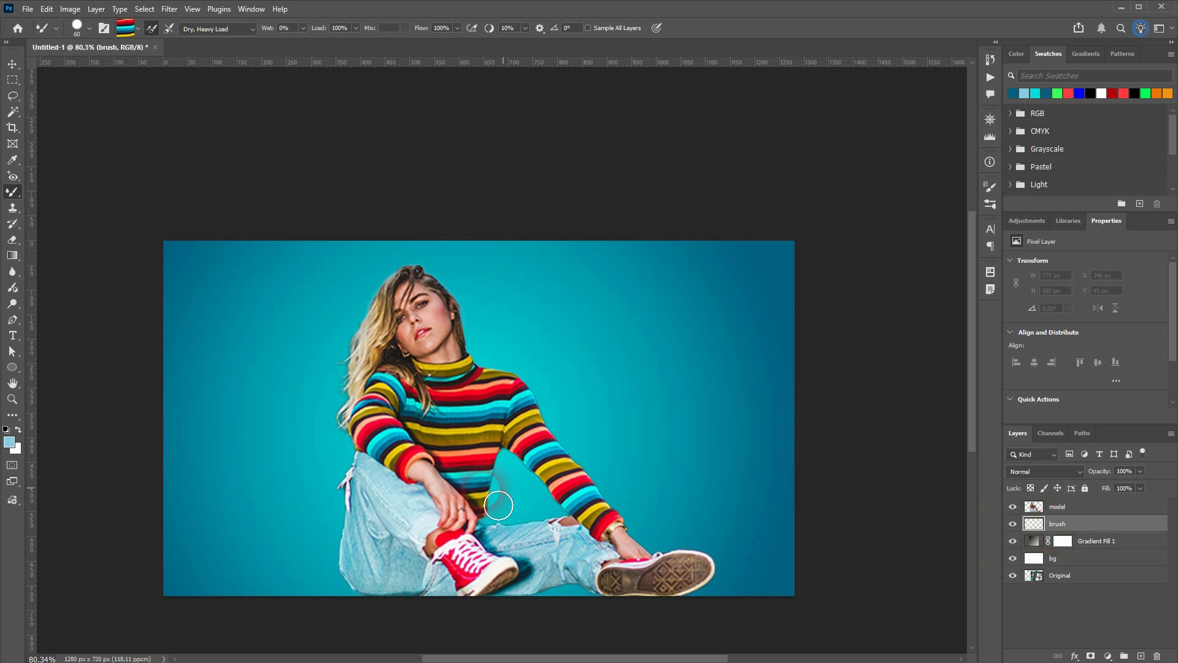
drag(514, 455, 747, 336)
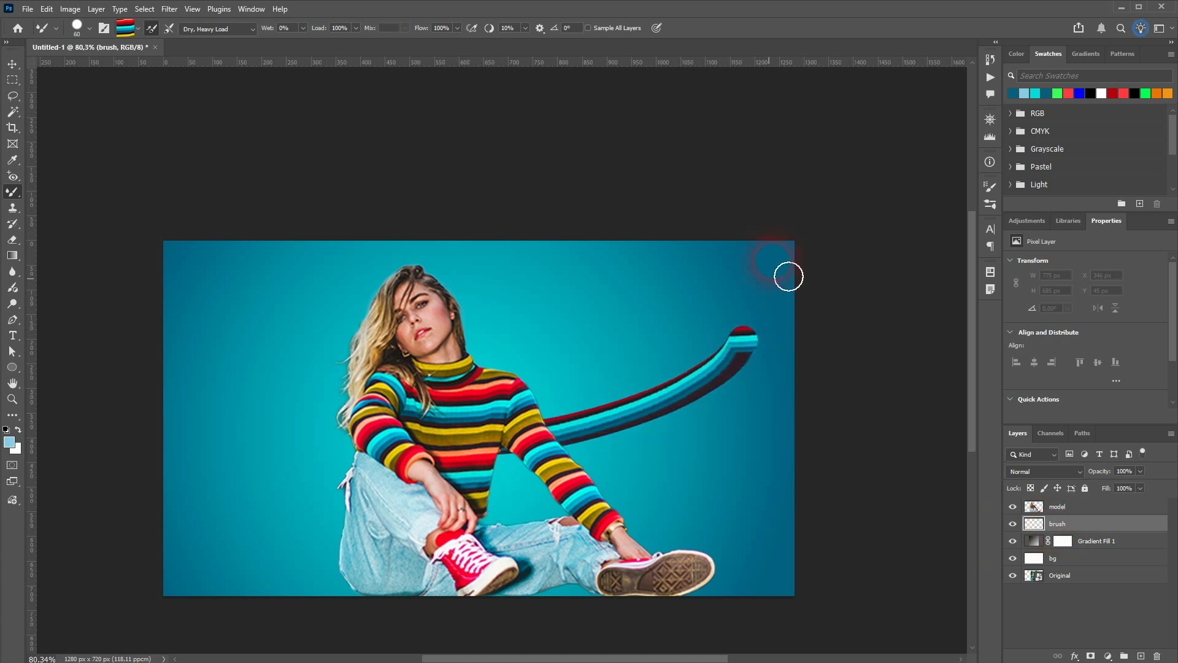
mouse_move(789, 276)
mouse_down()
mouse_move(571, 308)
mouse_move(794, 472)
mouse_move(635, 388)
mouse_move(798, 436)
mouse_move(646, 580)
mouse_move(744, 483)
mouse_move(649, 609)
mouse_move(507, 351)
mouse_move(355, 506)
mouse_move(140, 515)
mouse_move(213, 331)
mouse_move(340, 599)
mouse_move(622, 213)
mouse_move(312, 352)
mouse_move(250, 491)
mouse_up()
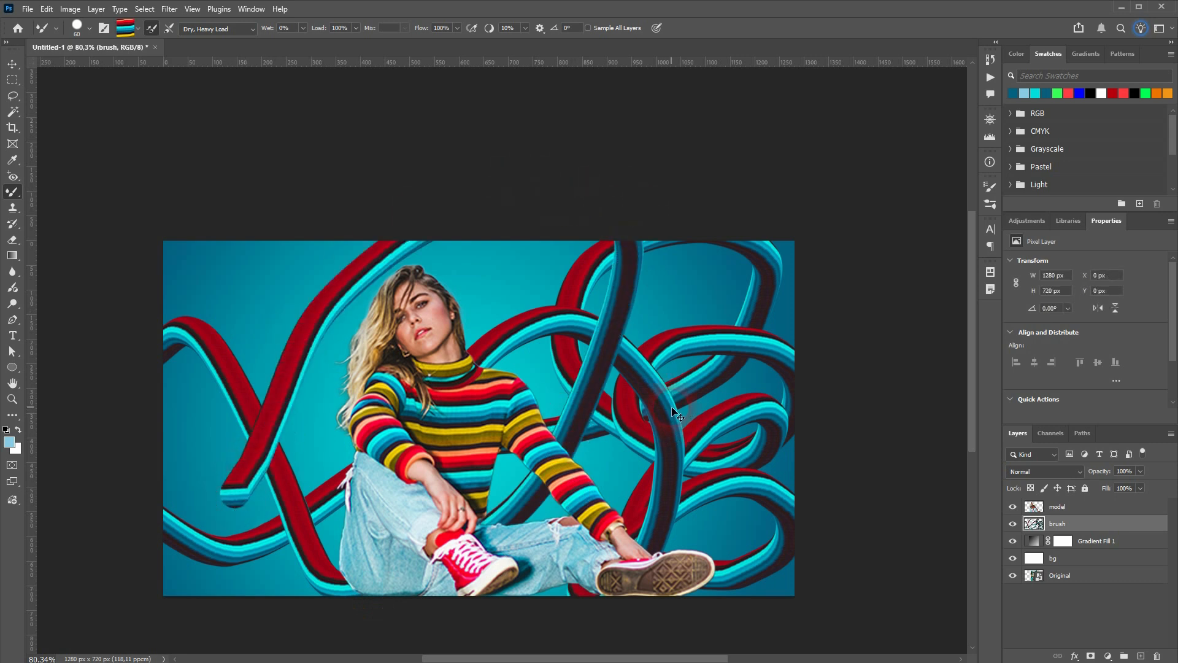
key(ctrl+z)
- Set the mixer brush size to 100 px and load it with the sweater's stripes from the model layer
click(1058, 507)
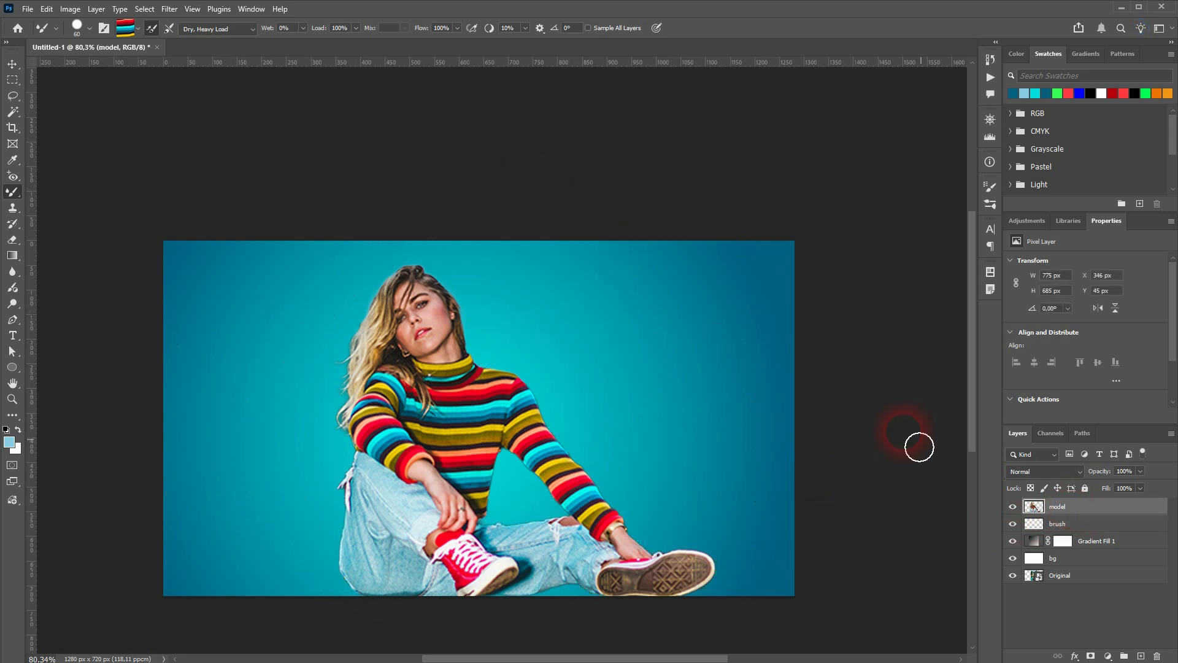
click(79, 27)
click(132, 51)
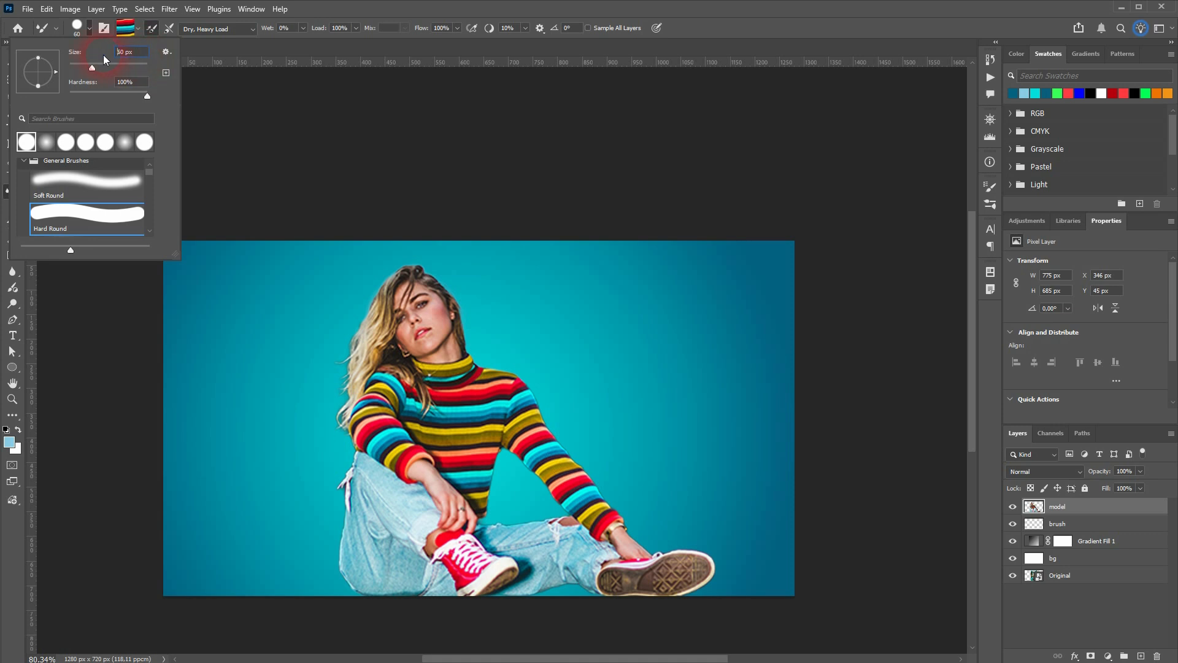
text(100)
key(Return)
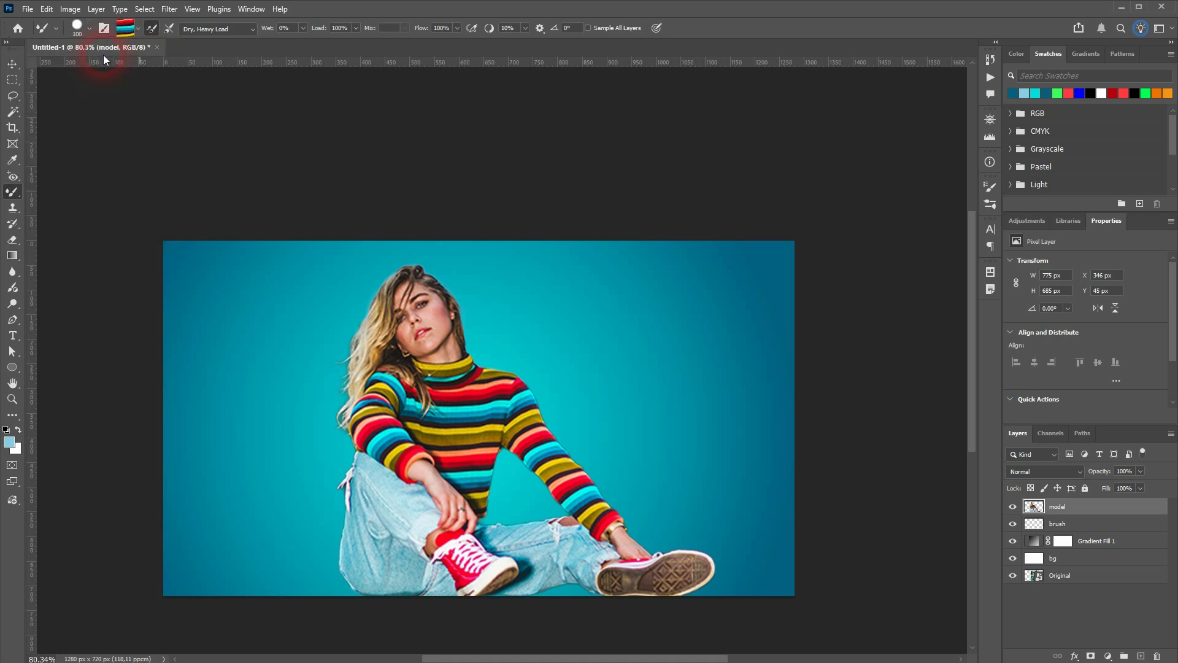
drag(504, 437, 477, 433)
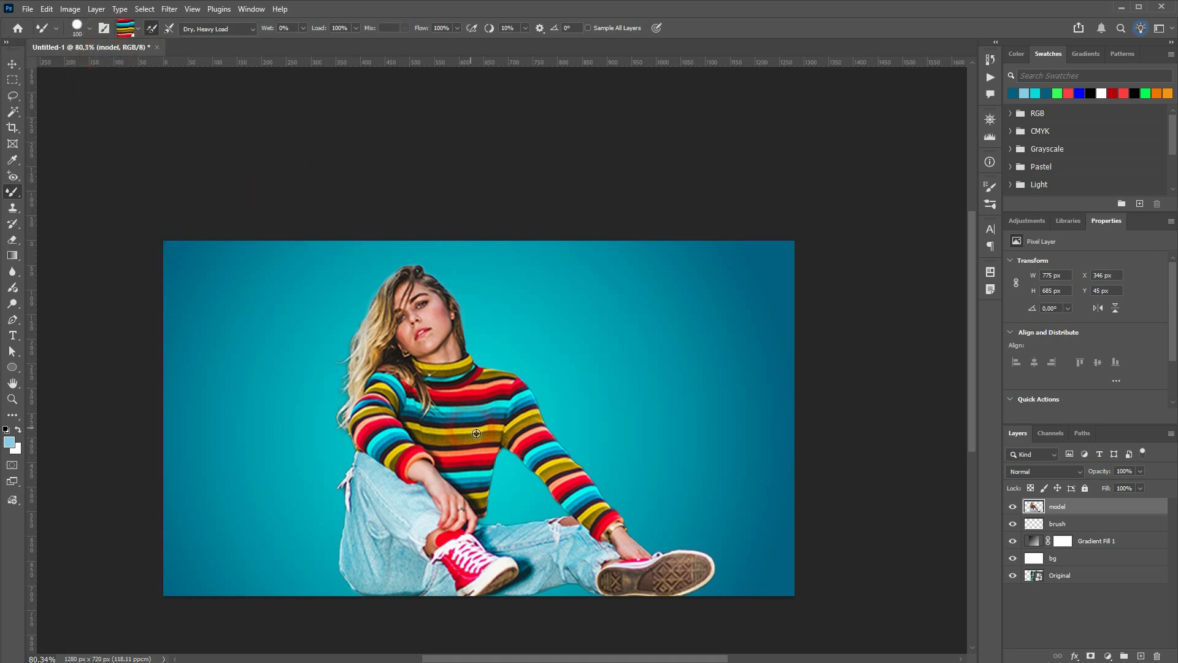
key(ctrl+z)
- Try painting thicker striped loops behind the woman on the brush layer with the 100 px brush, and undo them
click(1057, 525)
mouse_move(717, 438)
mouse_down()
mouse_move(706, 477)
mouse_move(331, 598)
mouse_move(231, 417)
mouse_up()
drag(233, 523, 164, 499)
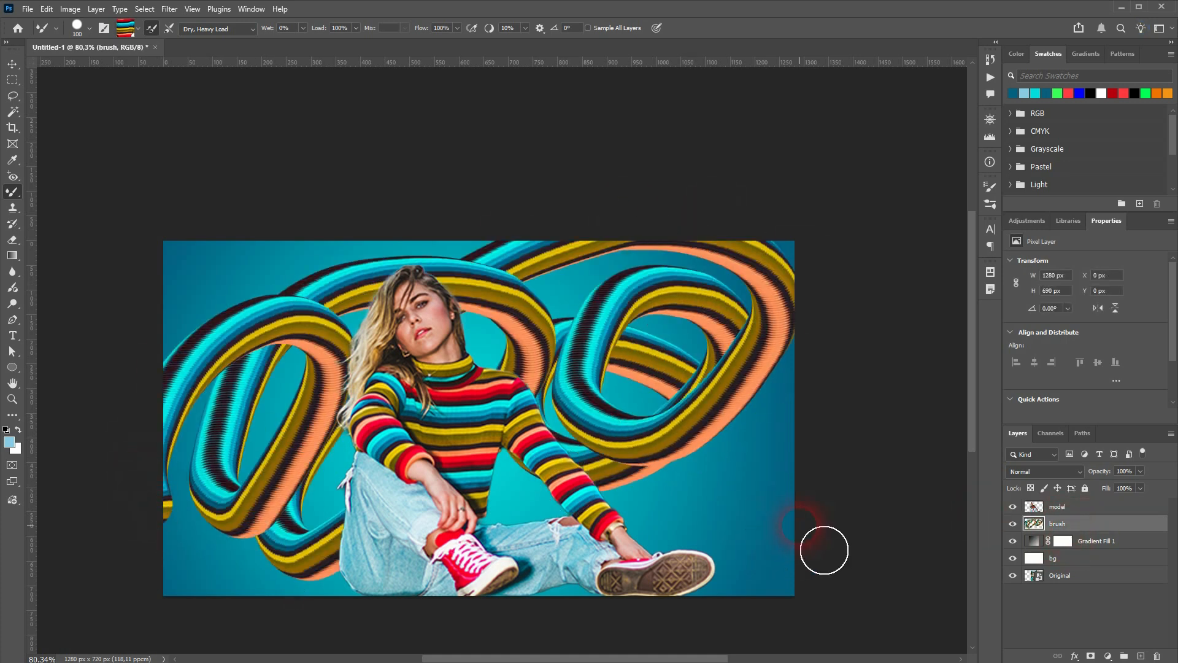
key(ctrl+z)
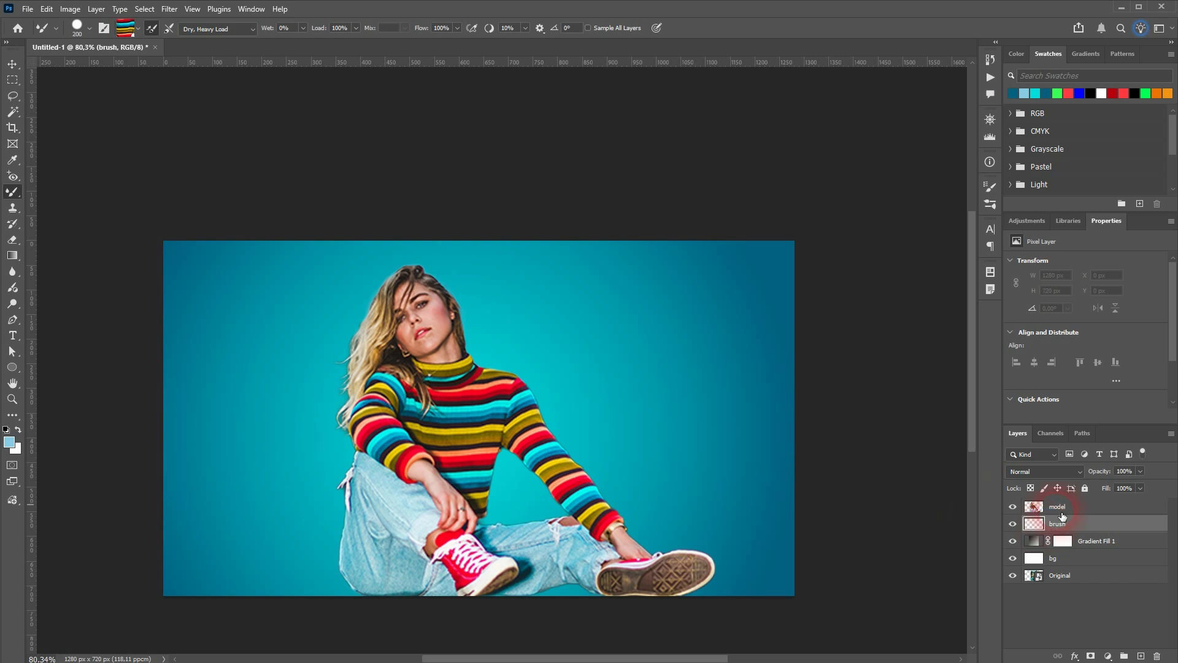
- Set the mixer brush size to 150 px and load it with the sweater's chest stripes from the model layer
click(1062, 508)
key(bracketright)
key(bracketright)
key(bracketright)
key(bracketright)
click(80, 26)
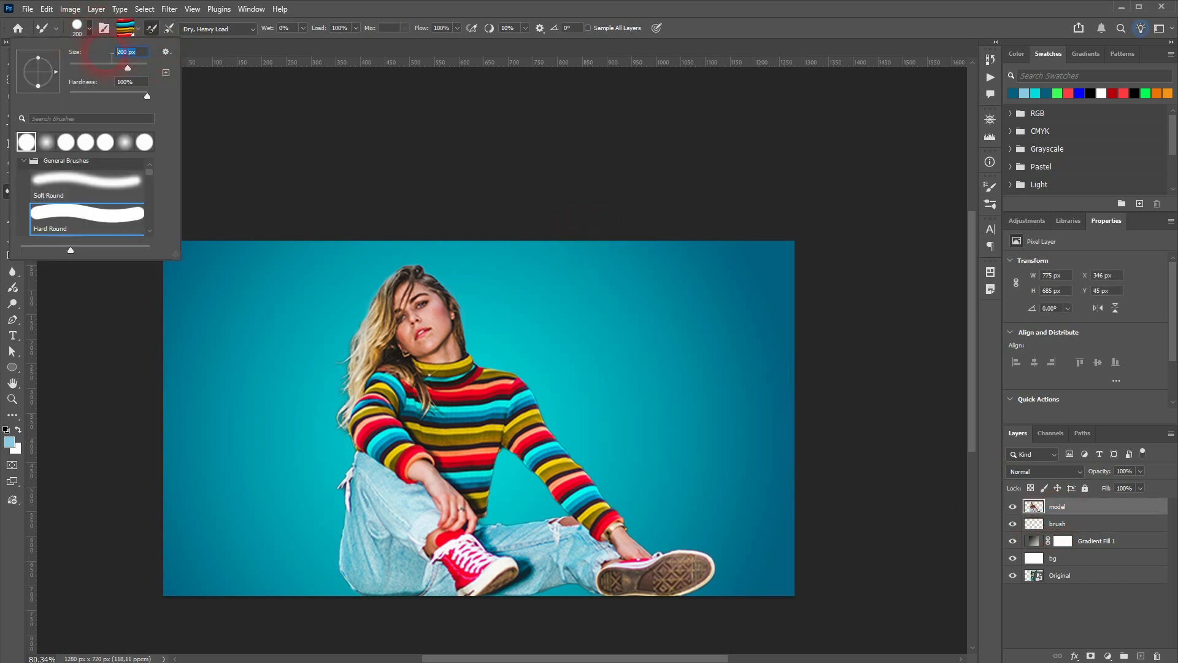
text(150)
key(Return)
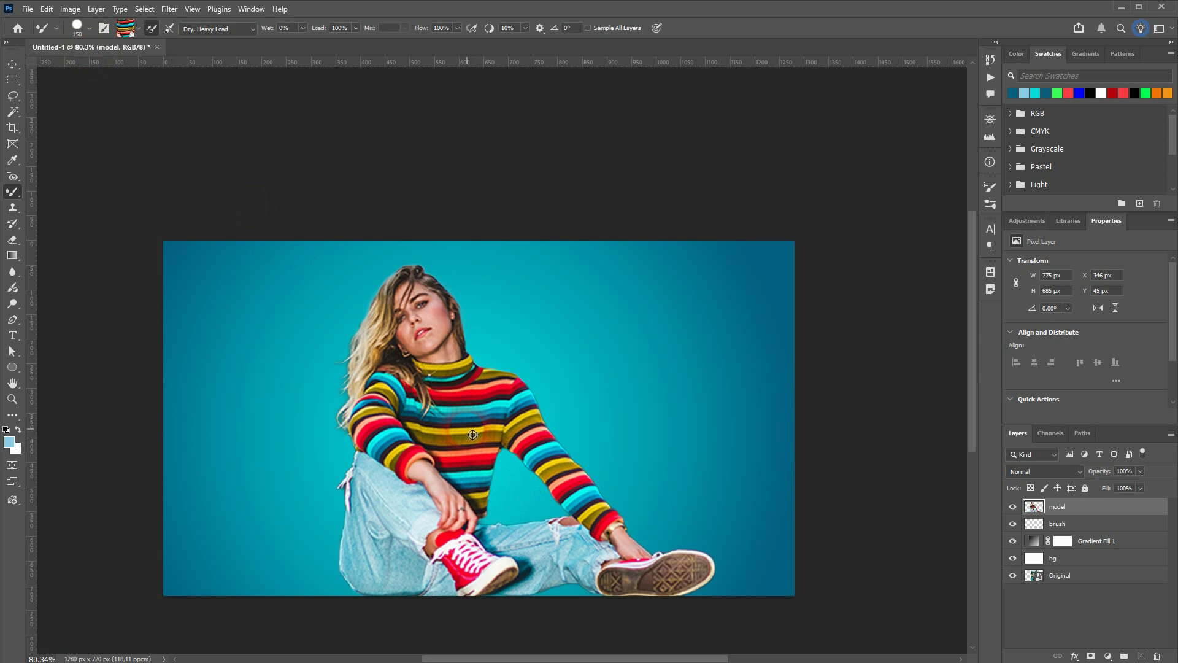
- Try painting looping striped strokes behind the woman on the brush layer with the 150 px mixer brush, and undo them
click(1058, 523)
drag(674, 465, 672, 442)
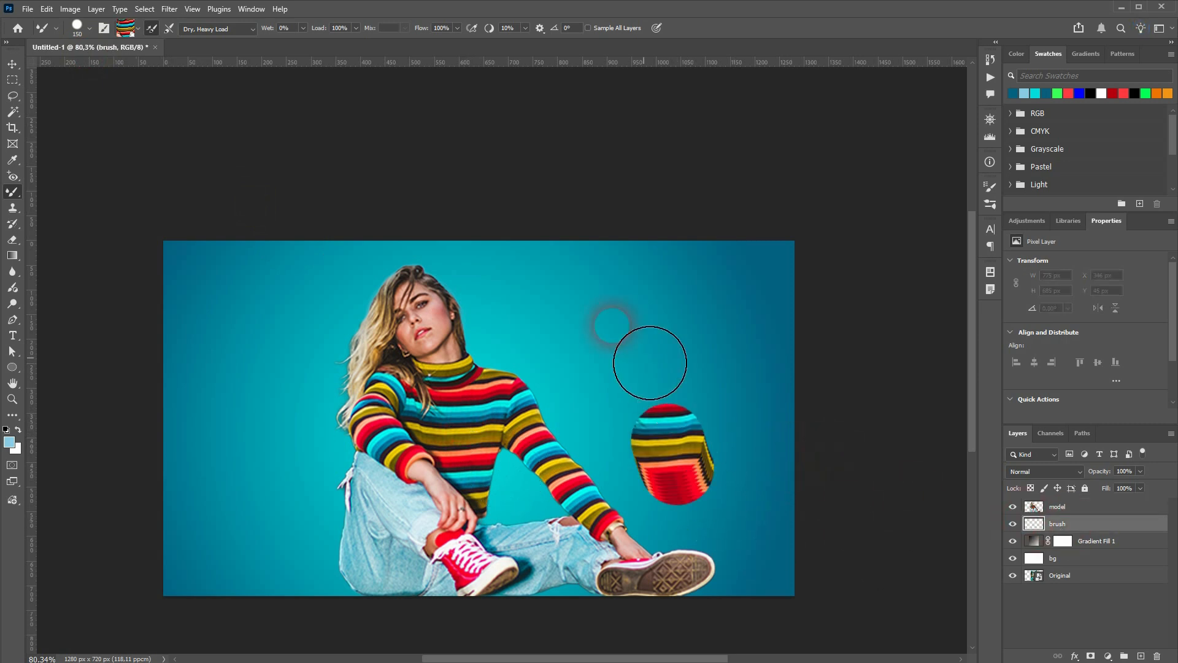
mouse_move(650, 363)
mouse_down()
mouse_move(749, 341)
mouse_move(442, 264)
mouse_move(255, 413)
mouse_move(105, 509)
mouse_move(381, 573)
mouse_move(804, 570)
mouse_move(781, 523)
mouse_up()
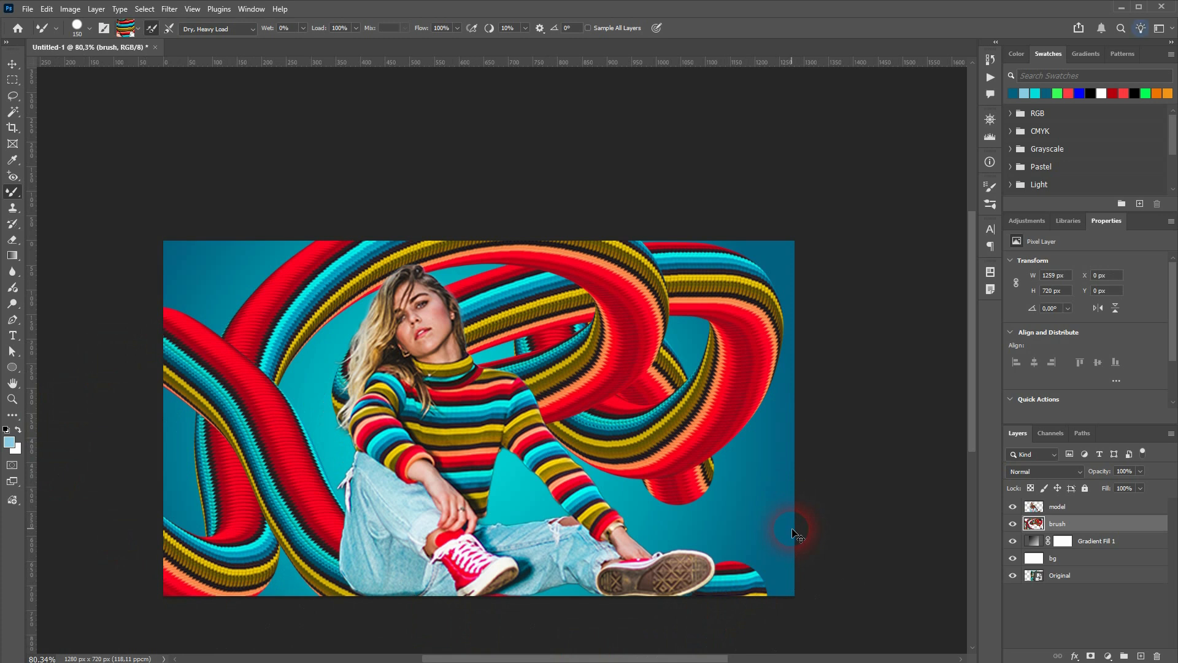
key(ctrl+z)
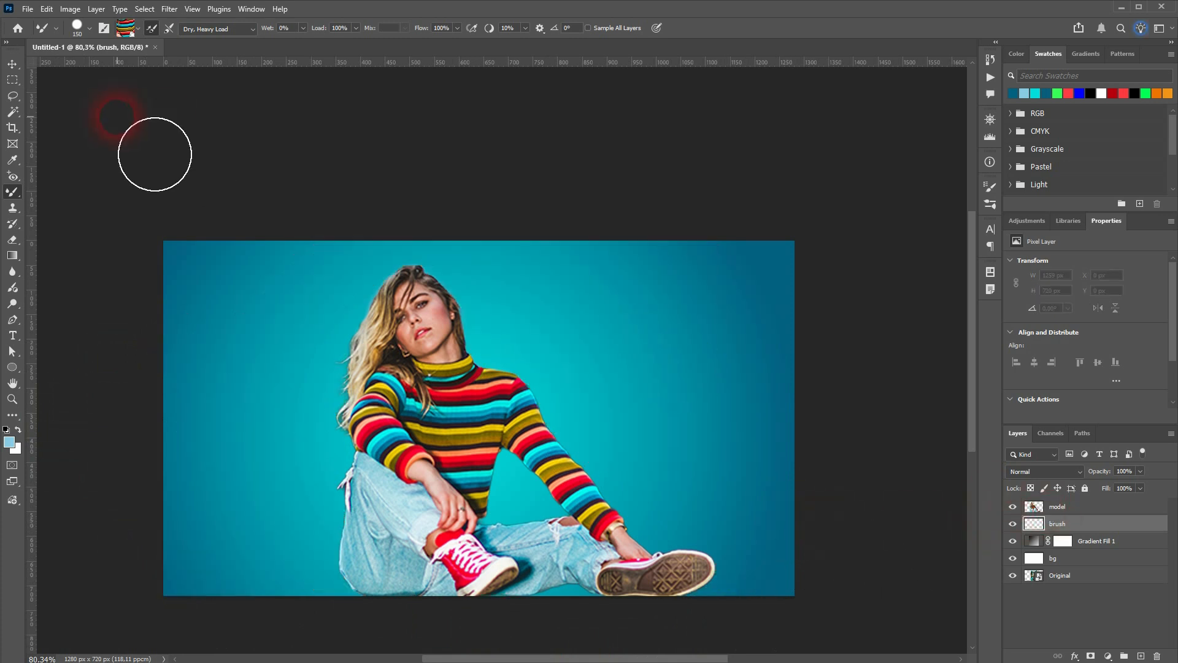
- Set the mixer brush size to 250 px, try painting very thick striped loops behind the woman, and undo them
click(78, 31)
drag(137, 52, 109, 57)
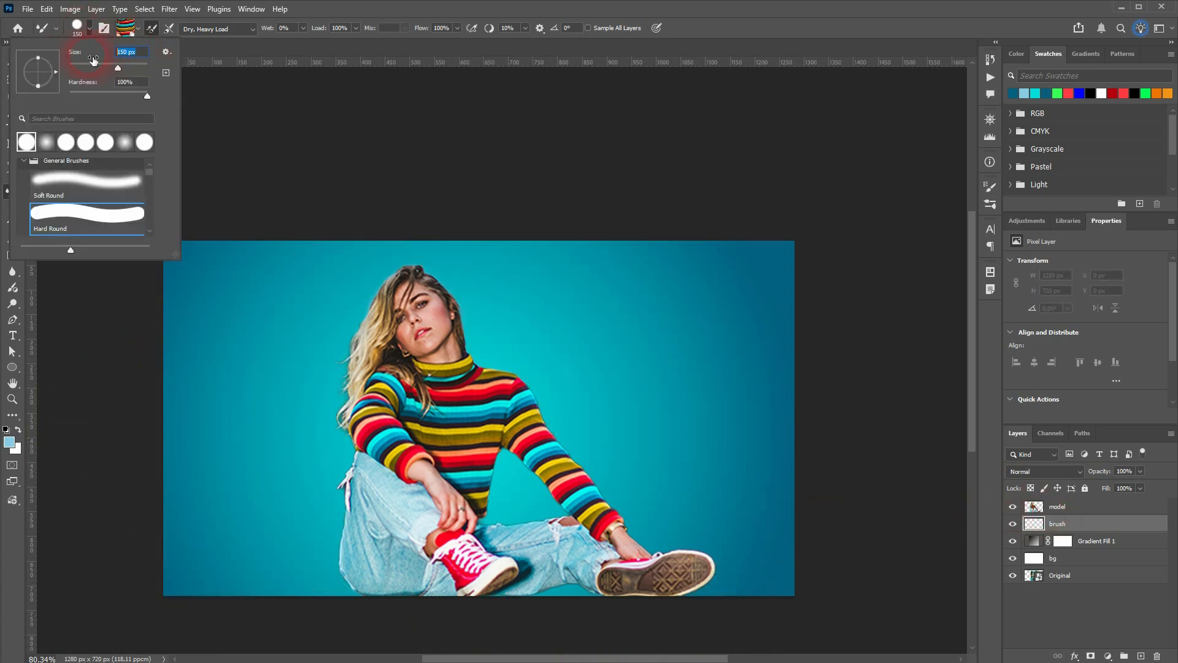
text(250)
key(Return)
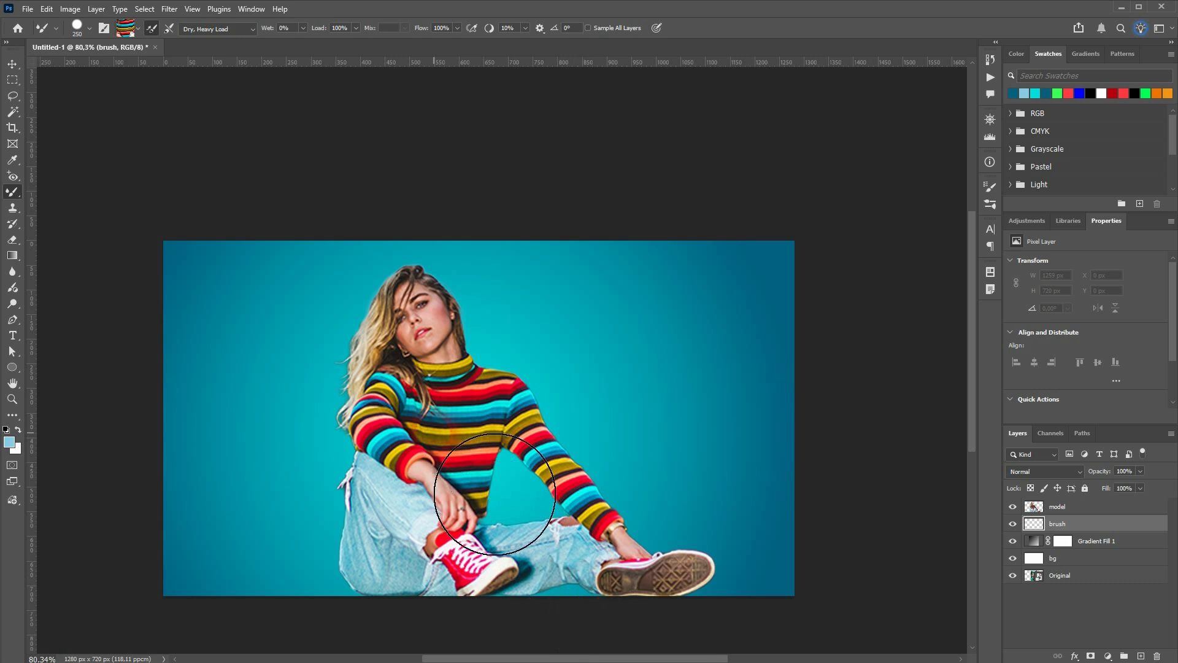
mouse_move(470, 531)
mouse_down()
mouse_move(273, 635)
mouse_move(186, 494)
mouse_move(217, 402)
mouse_move(375, 395)
mouse_move(598, 570)
mouse_move(892, 452)
mouse_move(466, 342)
mouse_move(288, 257)
mouse_move(348, 190)
mouse_move(558, 190)
mouse_move(709, 396)
mouse_move(761, 662)
mouse_up()
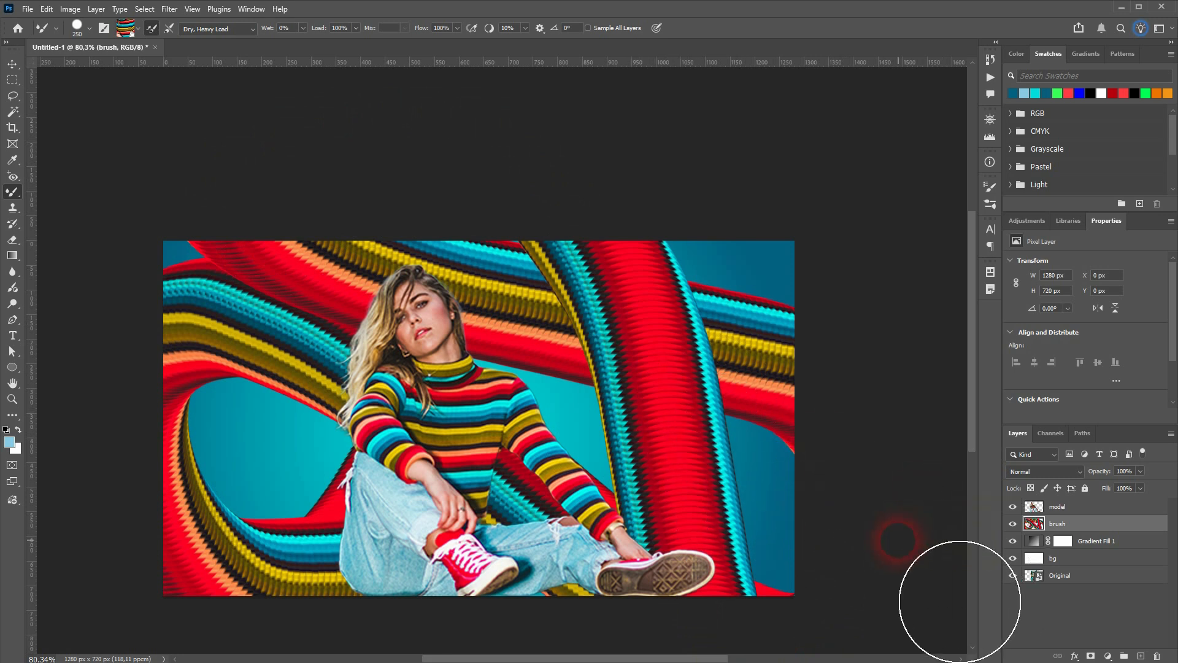
key(ctrl+z)
- Set the mixer brush size to 150 px and try painting a striped loop and diagonal bands across the background on the brush layer
click(89, 28)
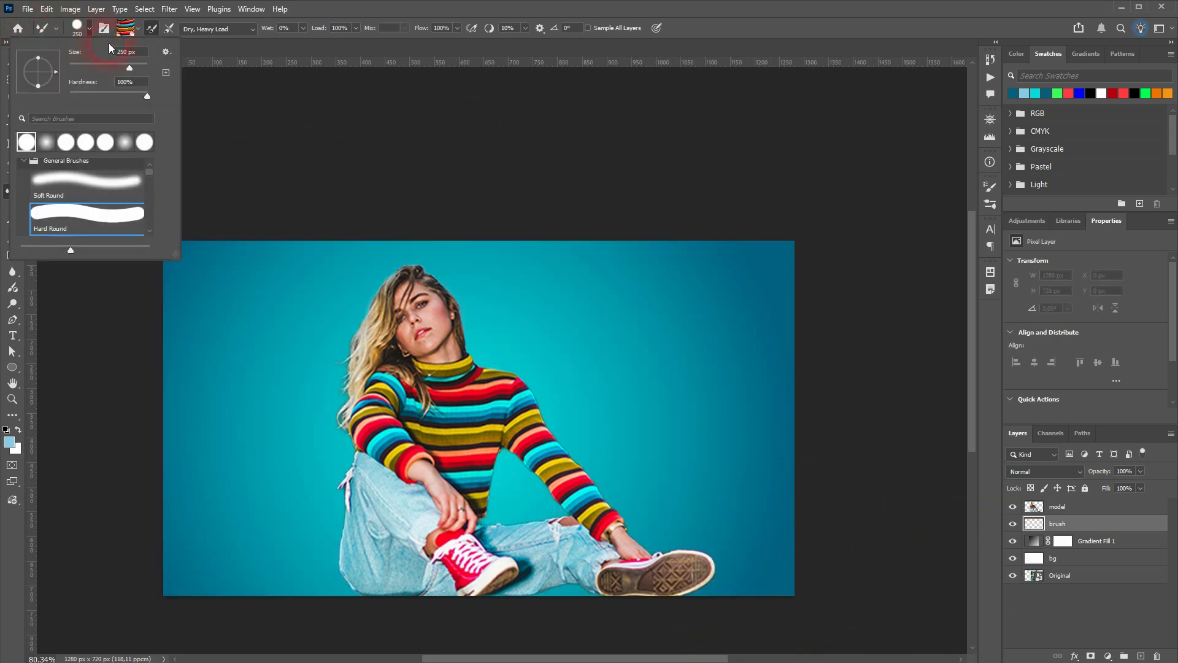
text(150)
key(Return)
drag(491, 491, 310, 660)
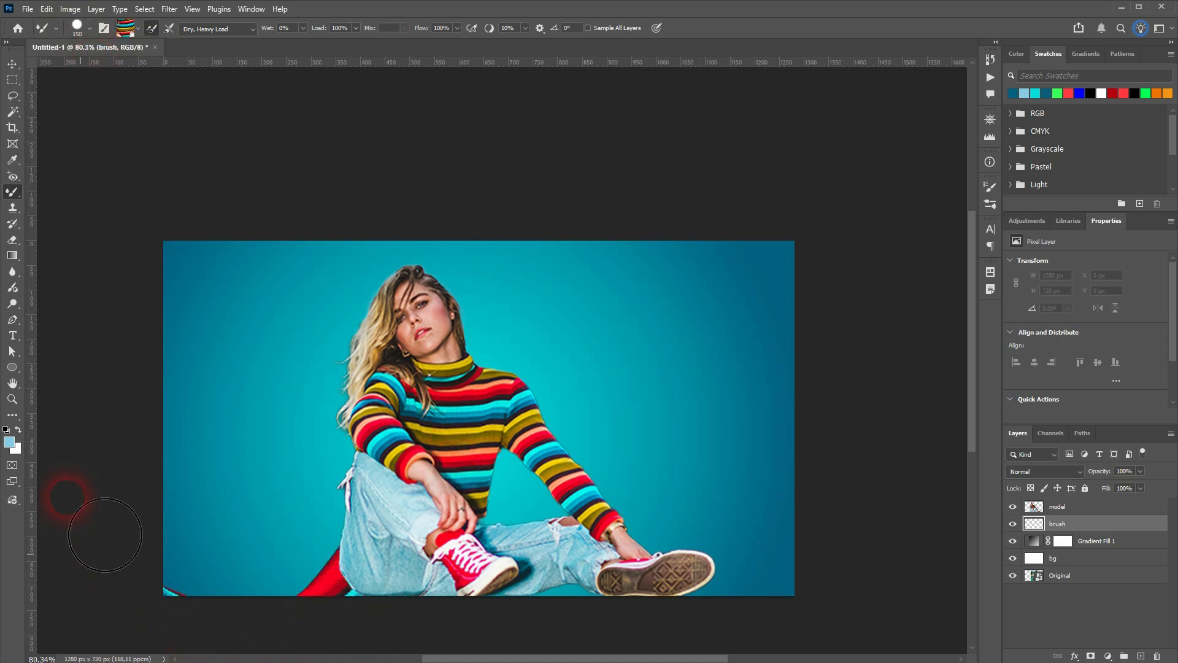
mouse_move(105, 535)
mouse_down()
mouse_move(155, 445)
mouse_move(379, 522)
mouse_move(581, 662)
mouse_move(773, 607)
mouse_move(616, 474)
mouse_move(215, 340)
mouse_up()
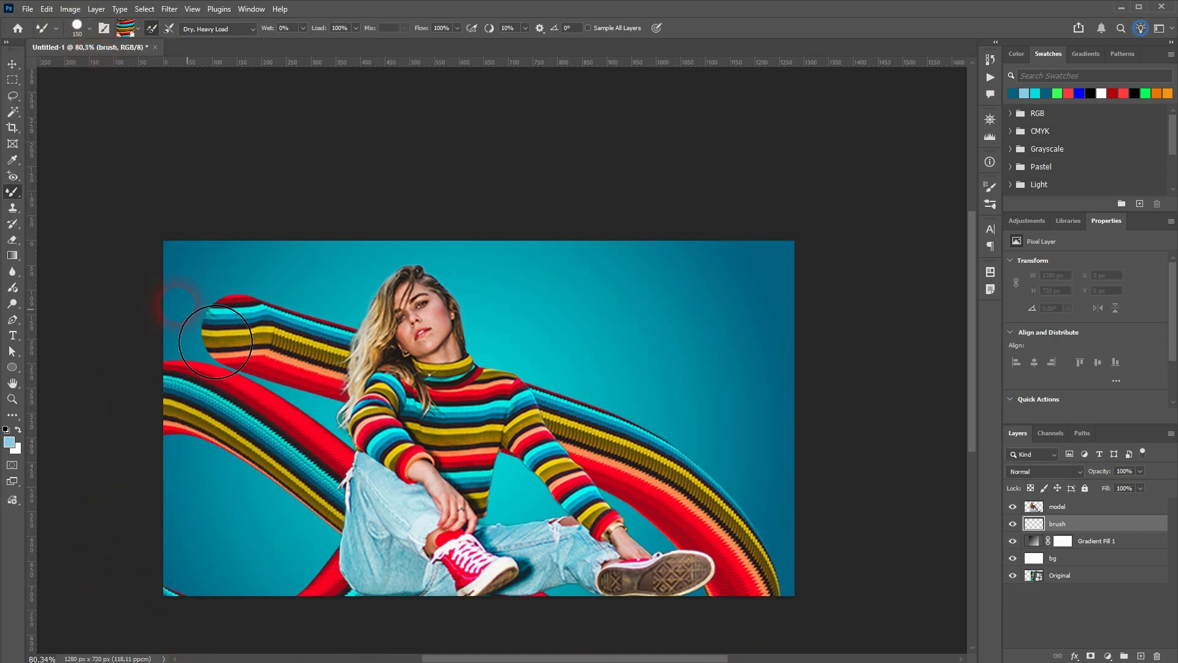
mouse_move(177, 305)
mouse_down()
mouse_move(284, 148)
mouse_move(607, 516)
mouse_move(836, 653)
mouse_move(689, 287)
mouse_up()
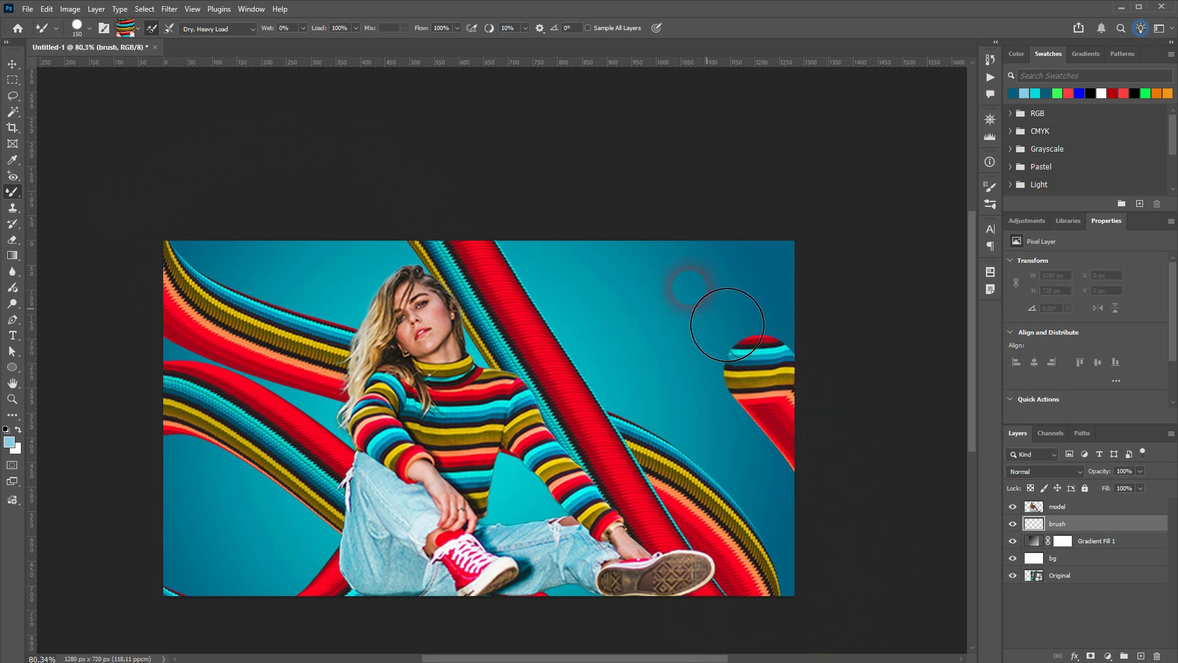
mouse_move(727, 325)
mouse_down()
mouse_move(448, 78)
mouse_move(552, 270)
mouse_move(712, 374)
mouse_move(779, 450)
mouse_up()
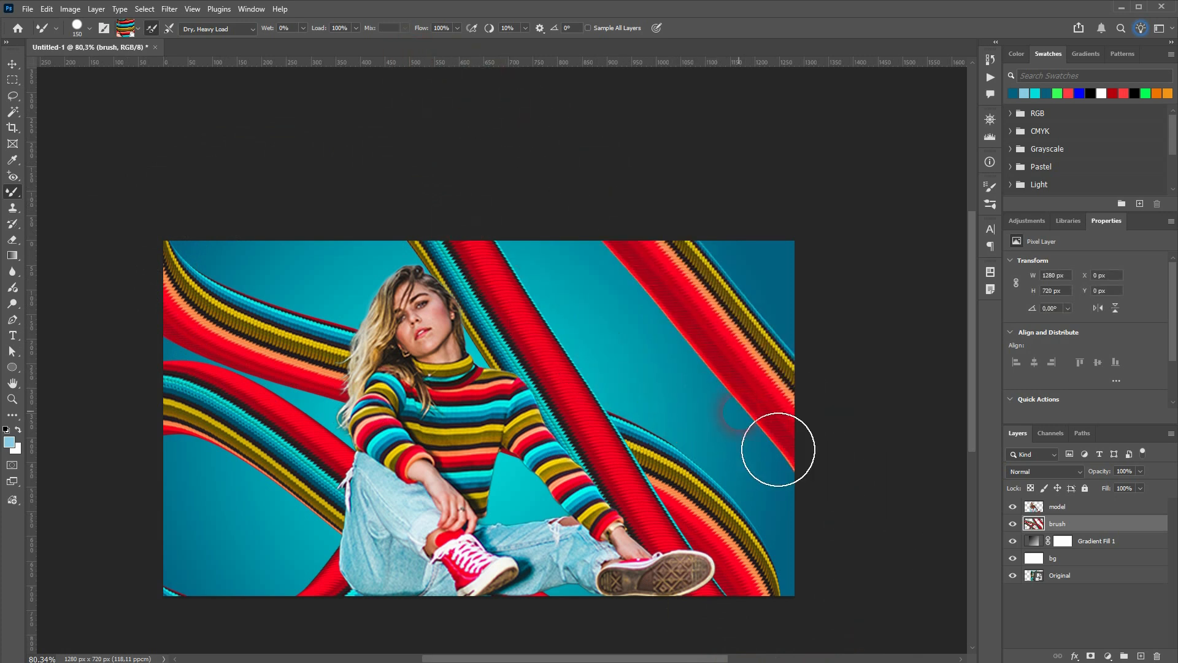
- Try moving the brush layer above the model layer, and undo both the reordering and the painted strokes
mouse_move(1085, 528)
mouse_down()
mouse_move(1081, 508)
mouse_move(1095, 538)
mouse_up()
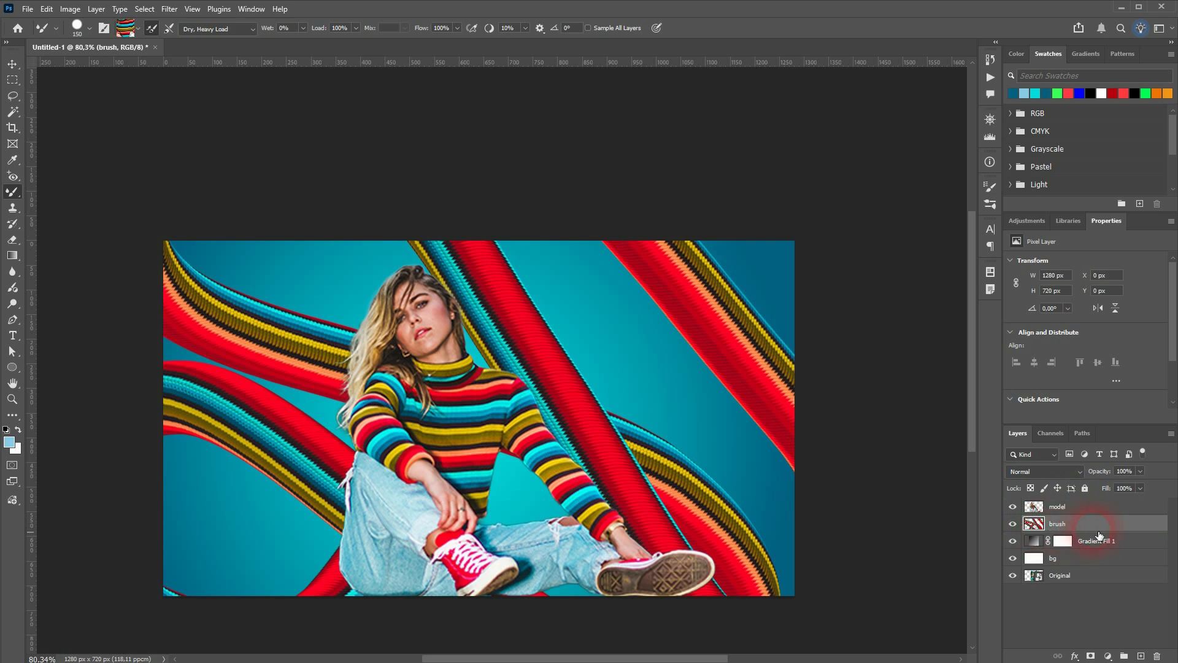
key(ctrl+z)
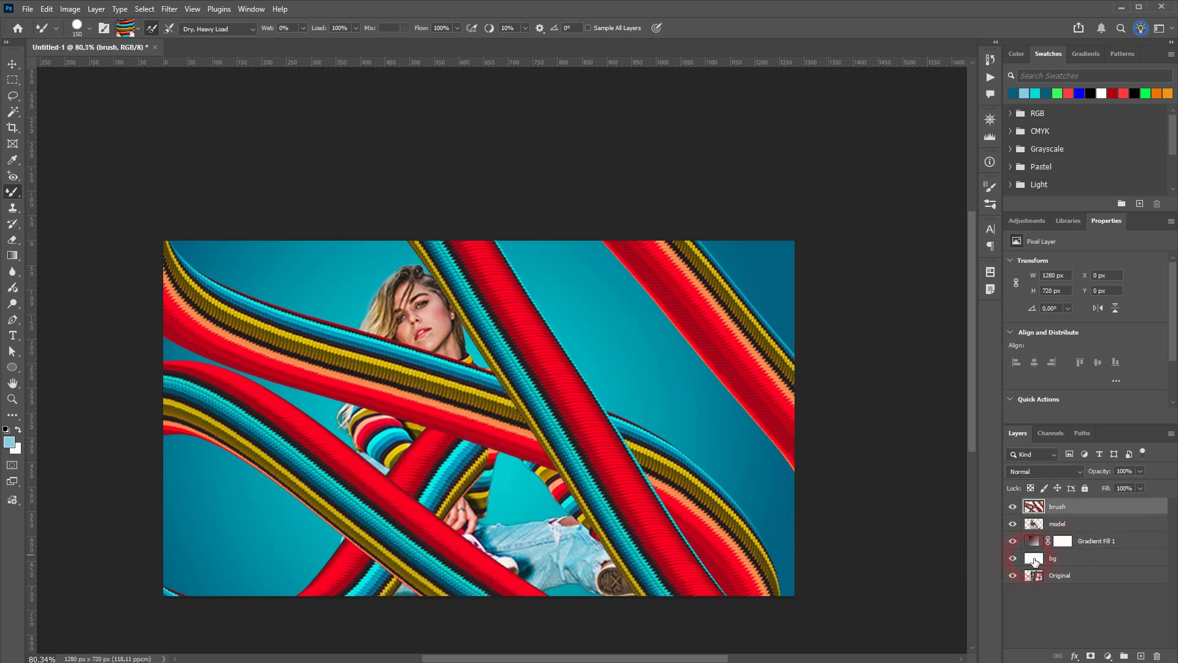
key(ctrl+z)
key(ctrl+z)
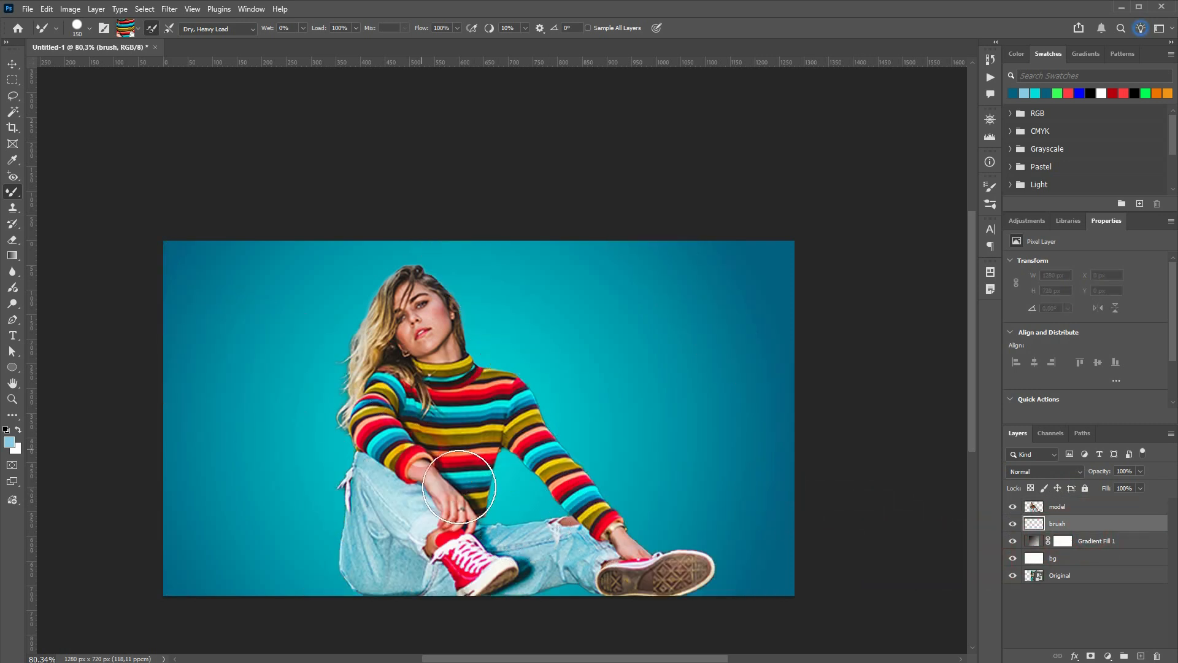
- Paint wavy, crisscrossing striped bands across the whole background behind the woman on the brush layer
mouse_move(123, 571)
mouse_down()
mouse_move(245, 447)
mouse_move(679, 653)
mouse_move(859, 594)
mouse_move(613, 433)
mouse_move(105, 553)
mouse_move(84, 329)
mouse_move(310, 279)
mouse_up()
mouse_move(528, 423)
mouse_down()
mouse_move(807, 586)
mouse_move(968, 632)
mouse_up()
mouse_move(802, 310)
mouse_down()
mouse_move(673, 282)
mouse_move(416, 339)
mouse_move(215, 357)
mouse_move(92, 332)
mouse_up()
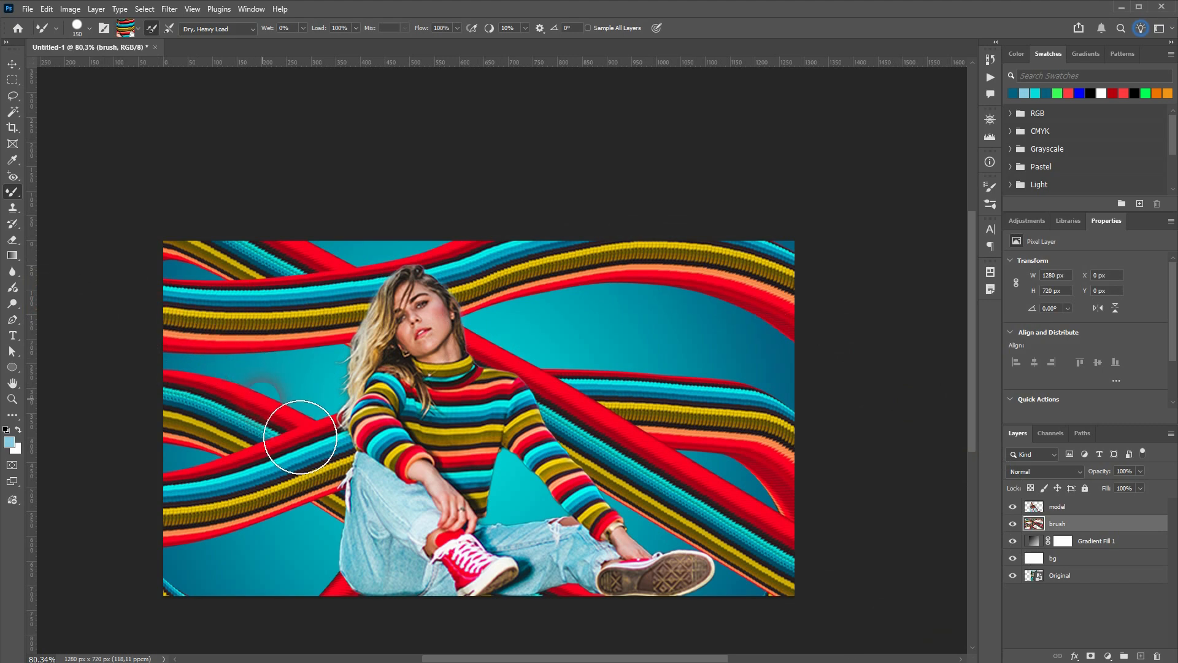
drag(524, 258, 826, 476)
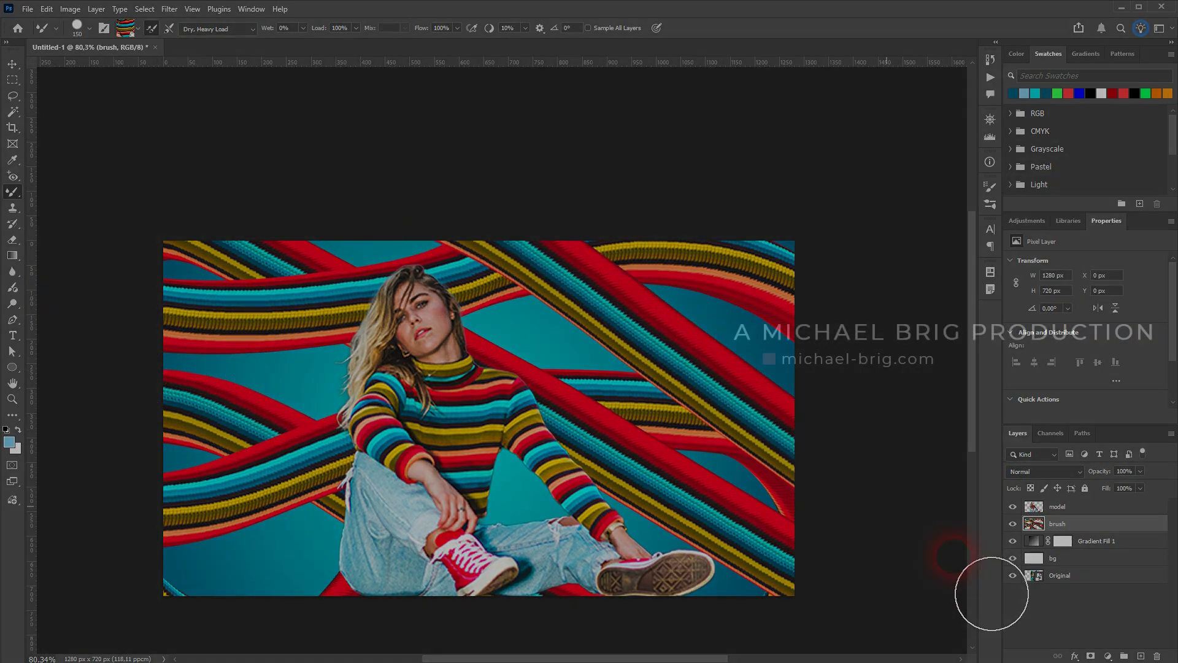